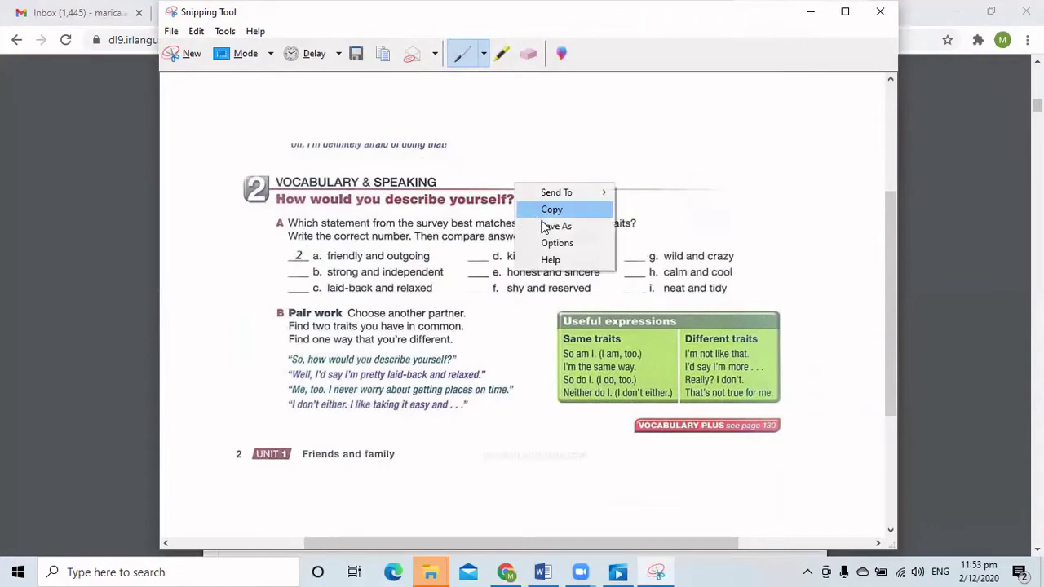
left_click(555, 225)
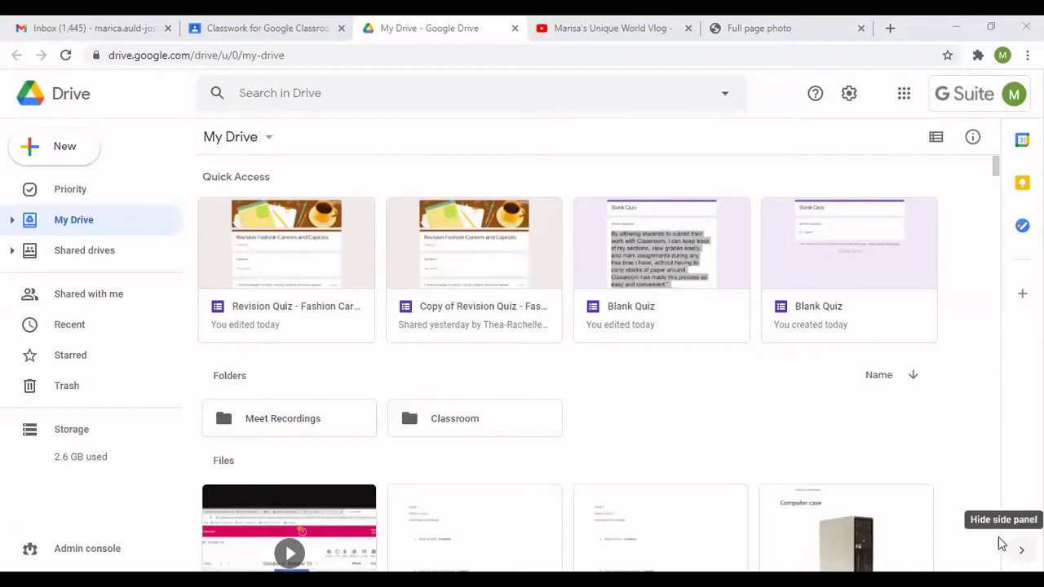
Switch to Google Forms from Google Drive and create a blank form
left_click(262, 27)
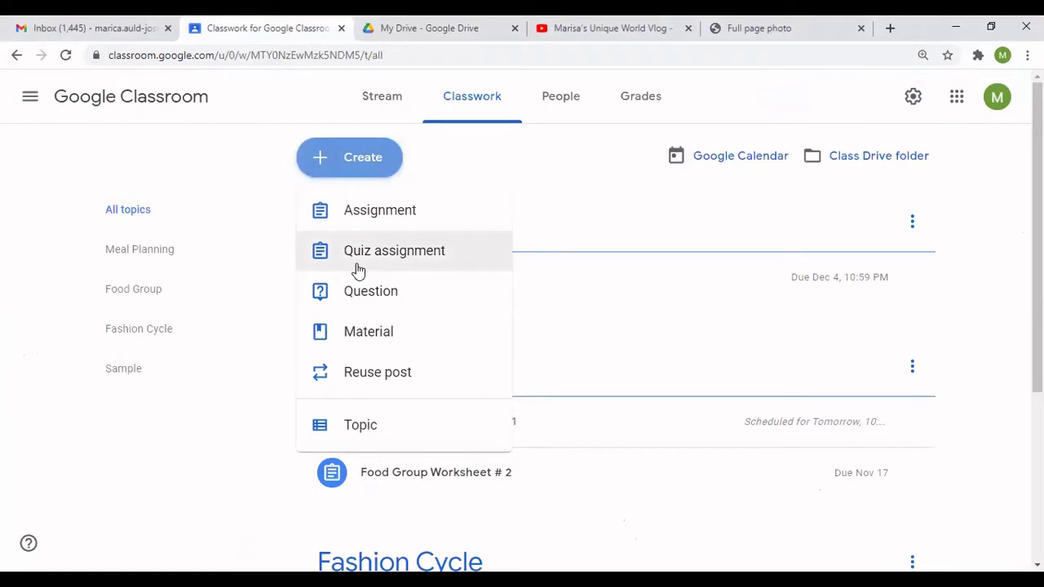
left_click(390, 33)
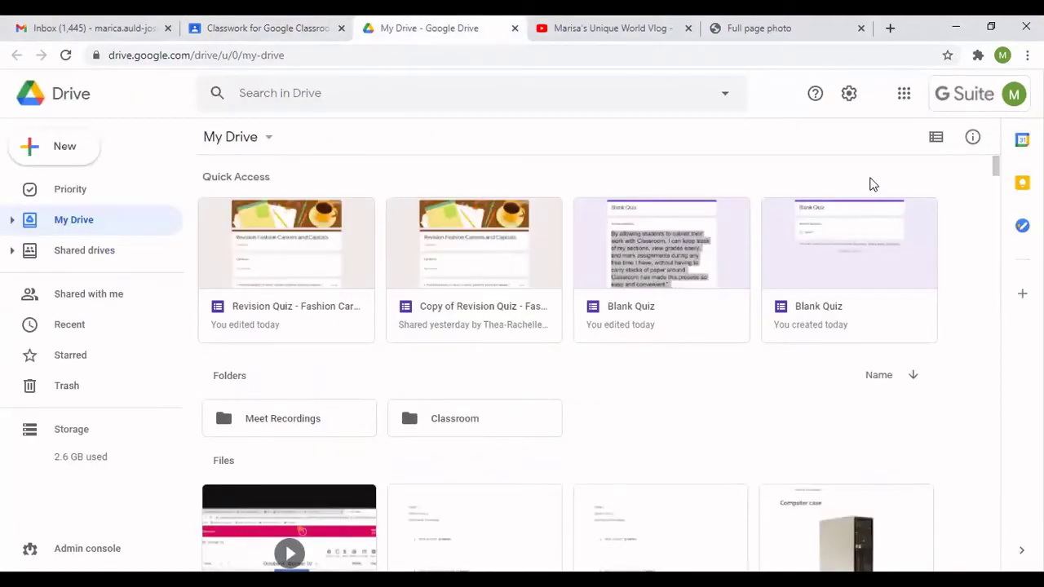
left_click(904, 93)
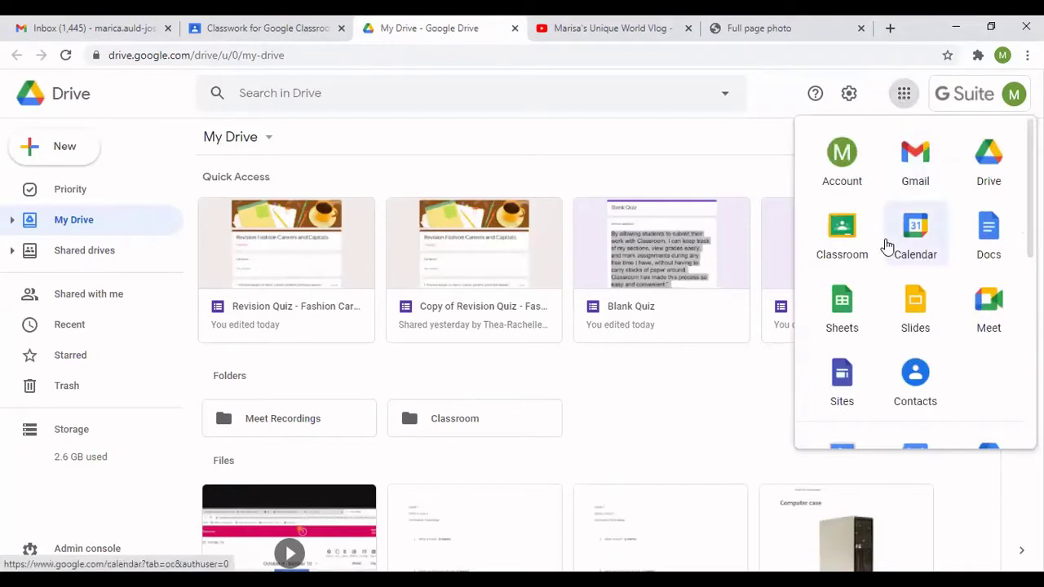
scroll(929, 339, "down", 3)
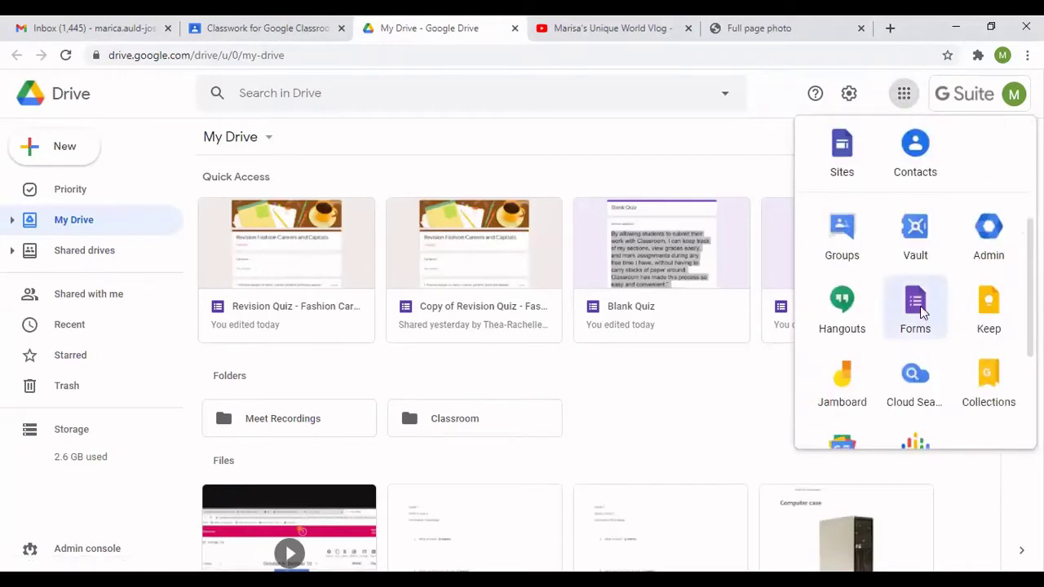
left_click(916, 305)
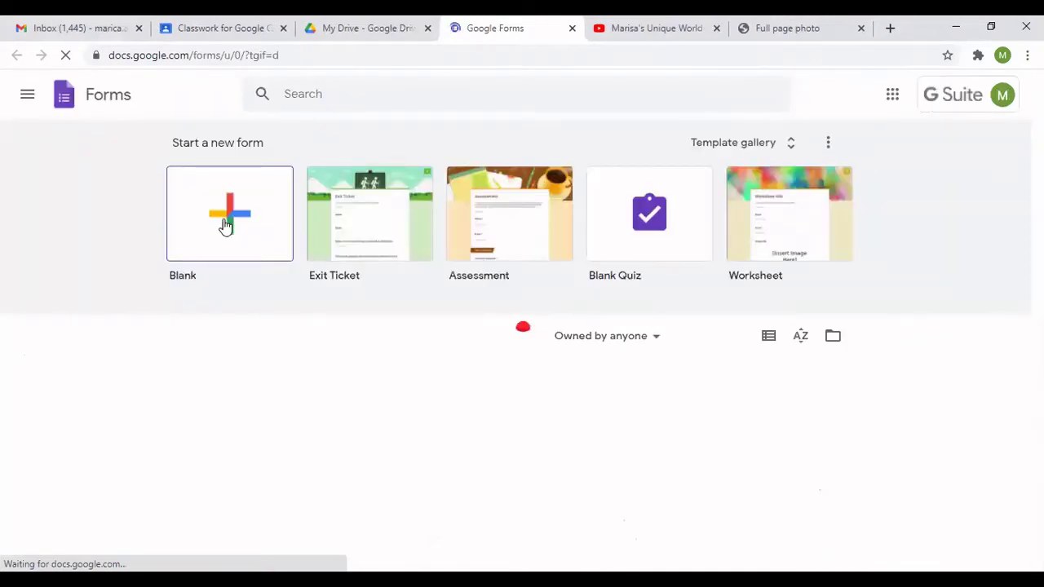
left_click(225, 220)
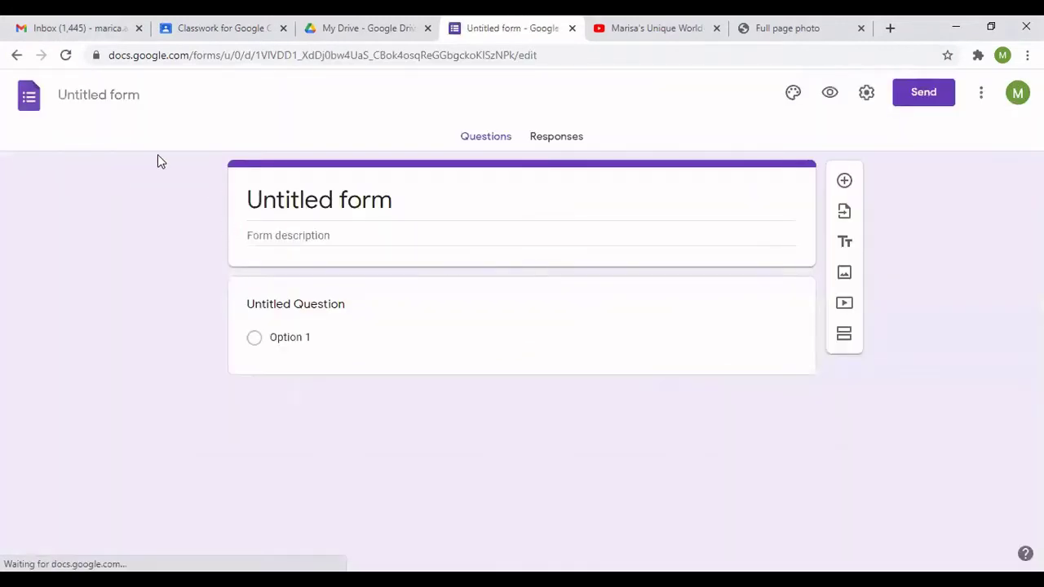
Name the form "Basic Sentences" and apply the same name as its heading
left_click(133, 97)
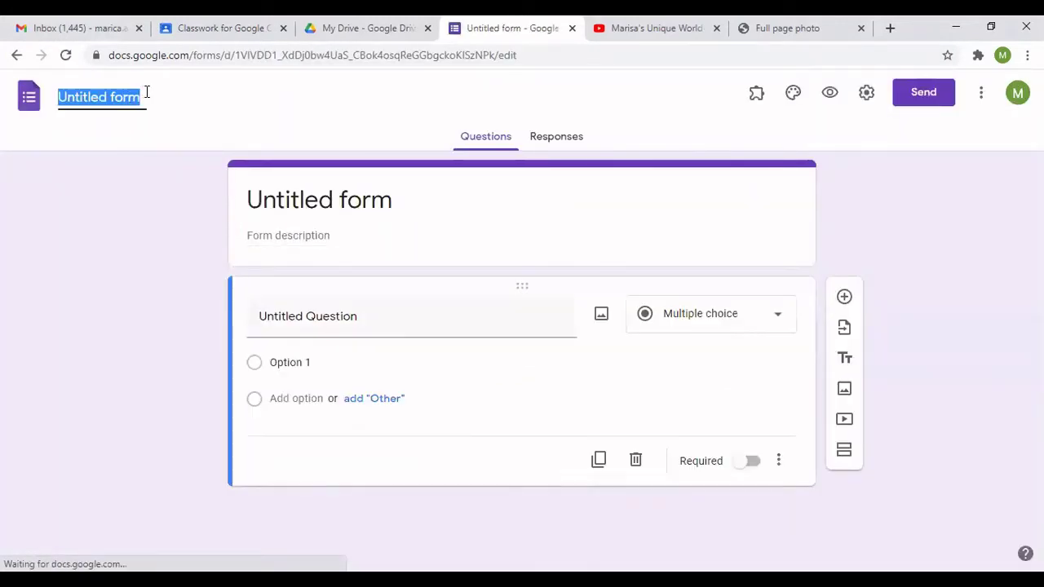
type("Basi")
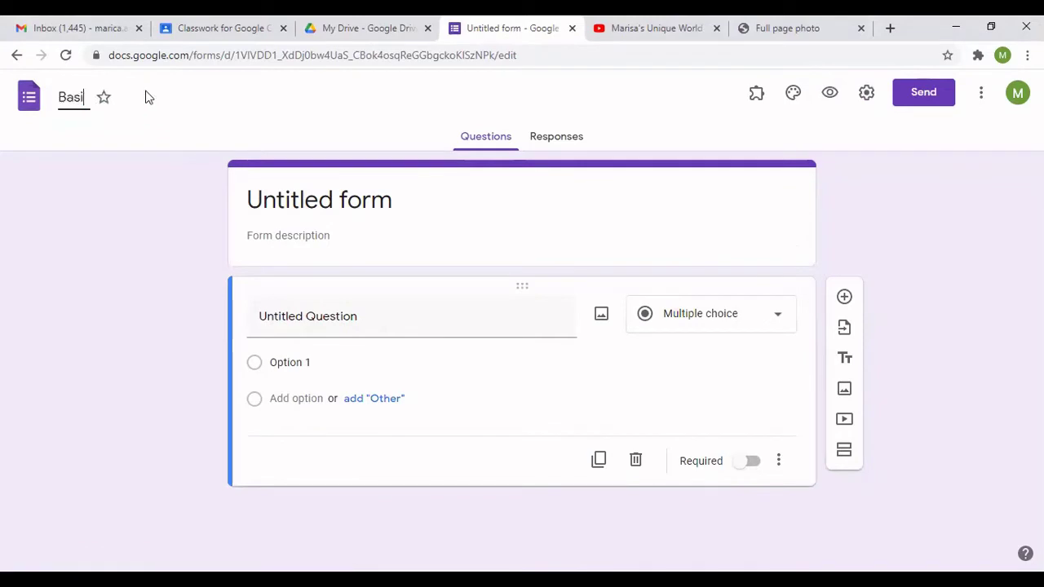
type("c Sentences")
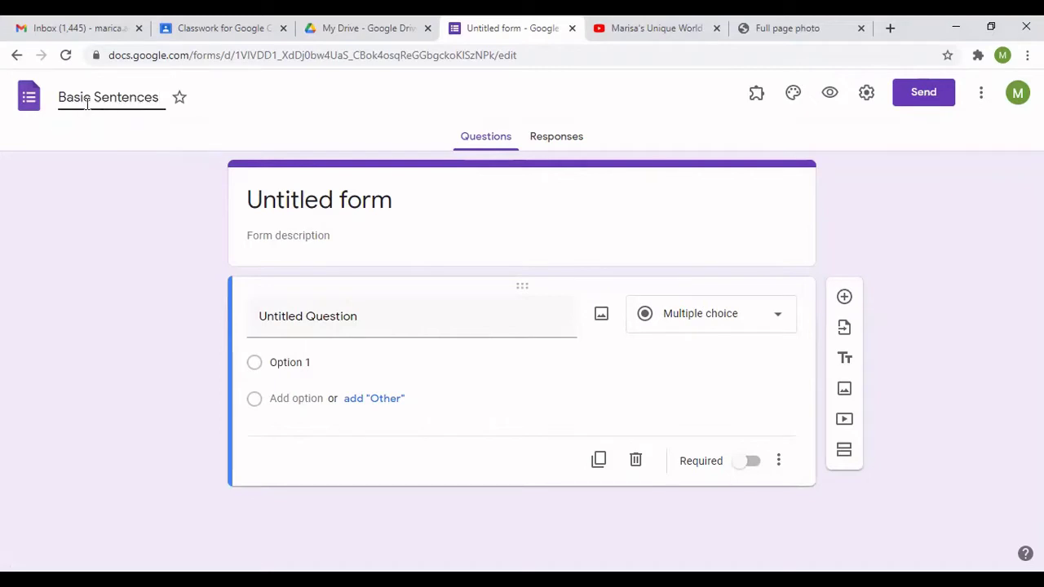
left_click(295, 238)
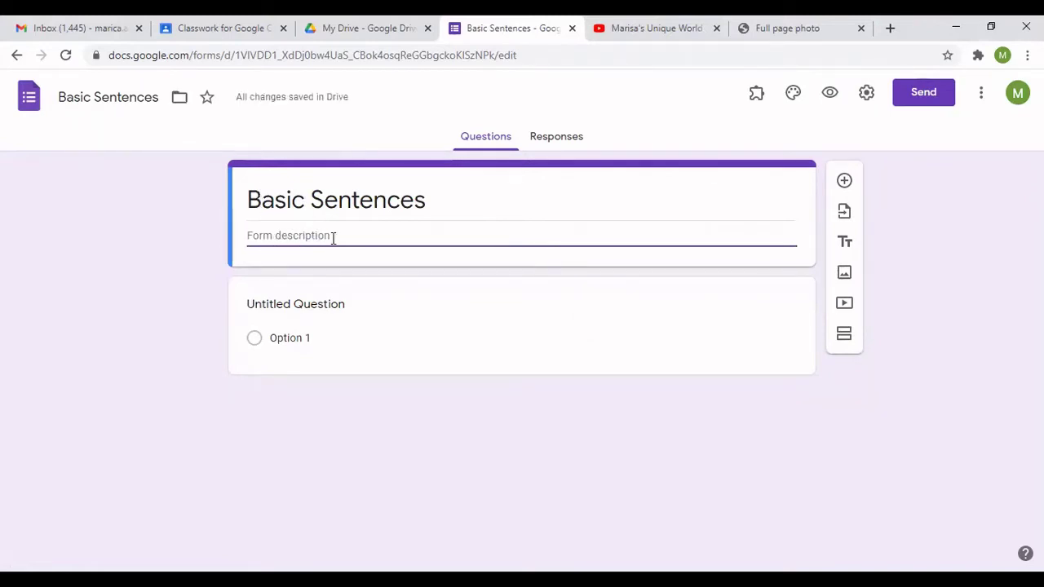
Turn the untitled question into a required short-answer question titled "Name:"
left_click(285, 324)
left_click(275, 320)
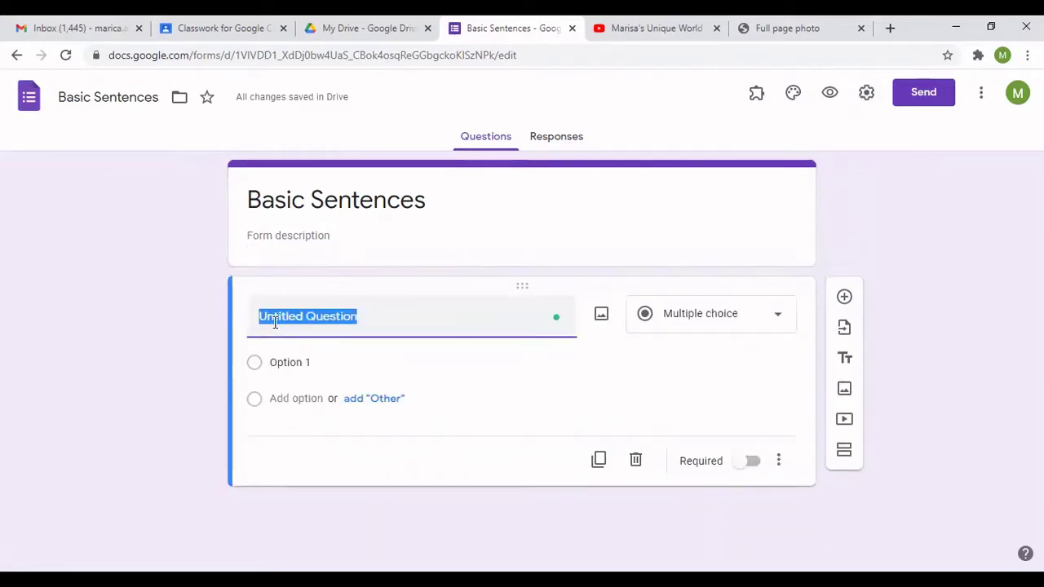
type("Name")
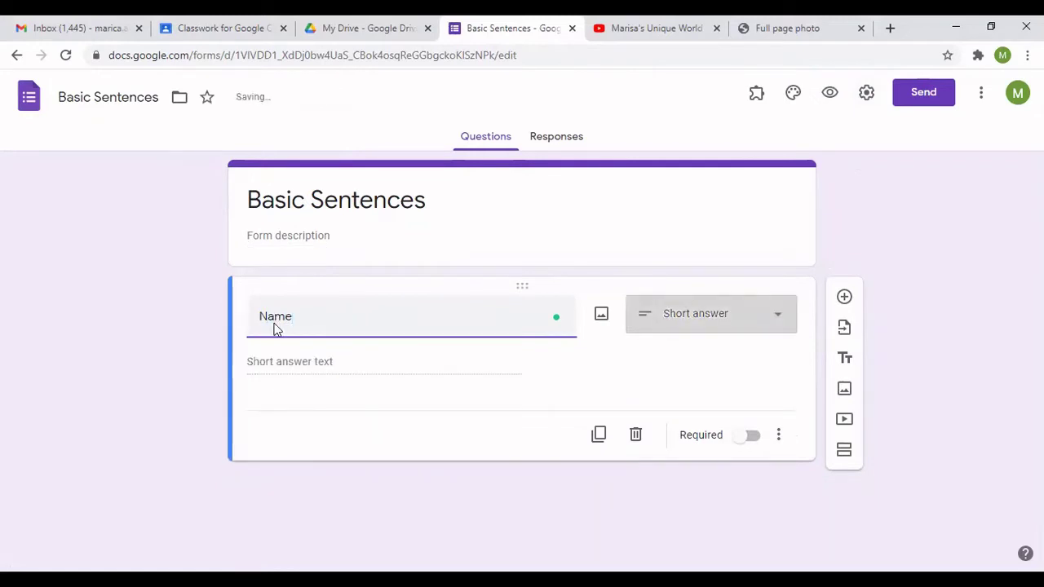
type(":")
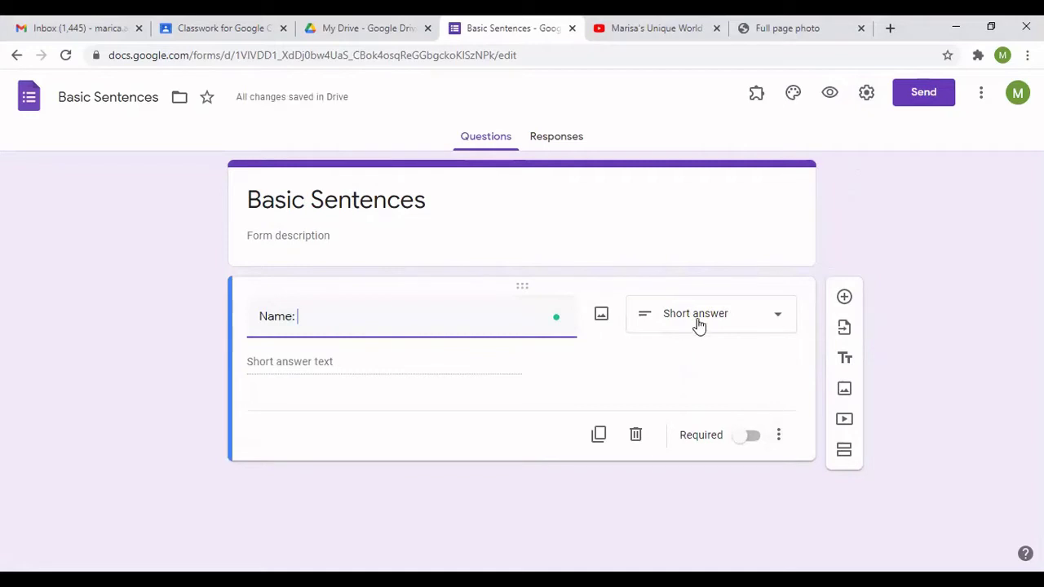
left_click(752, 437)
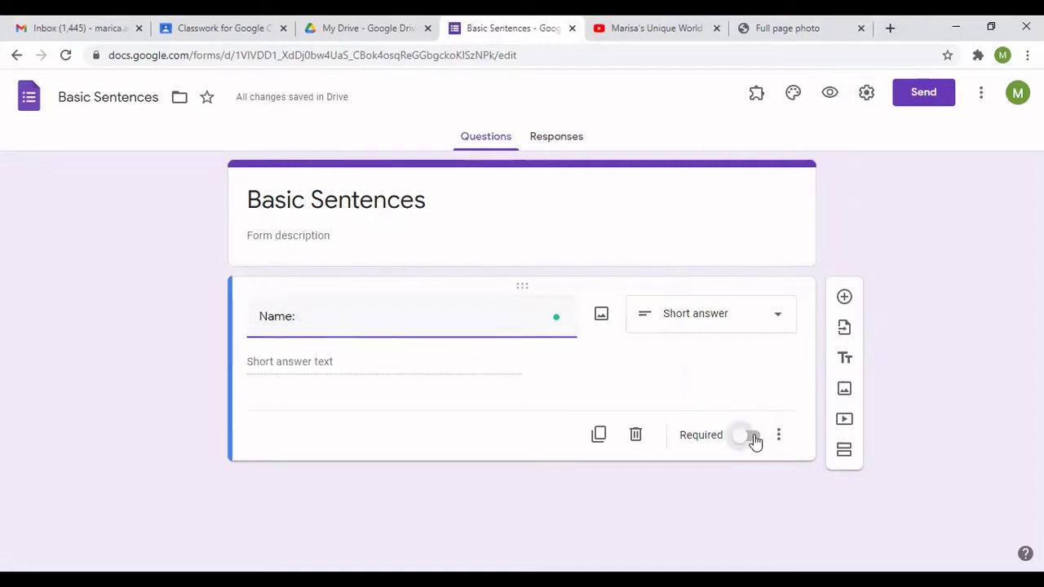
Set the form to collect email addresses, limit respondents to 1 response and work as a quiz, and save the settings
left_click(865, 96)
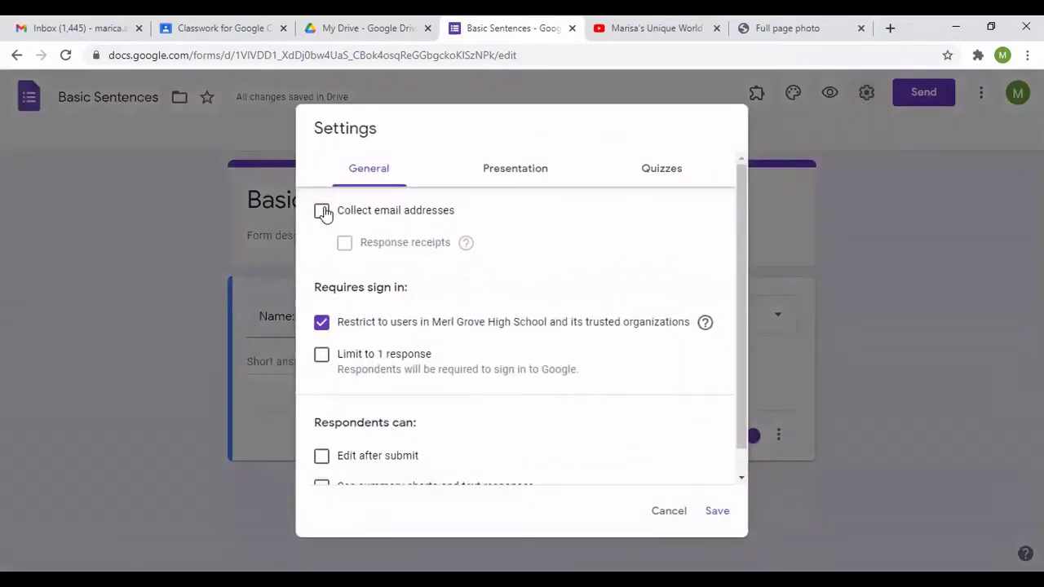
left_click(322, 211)
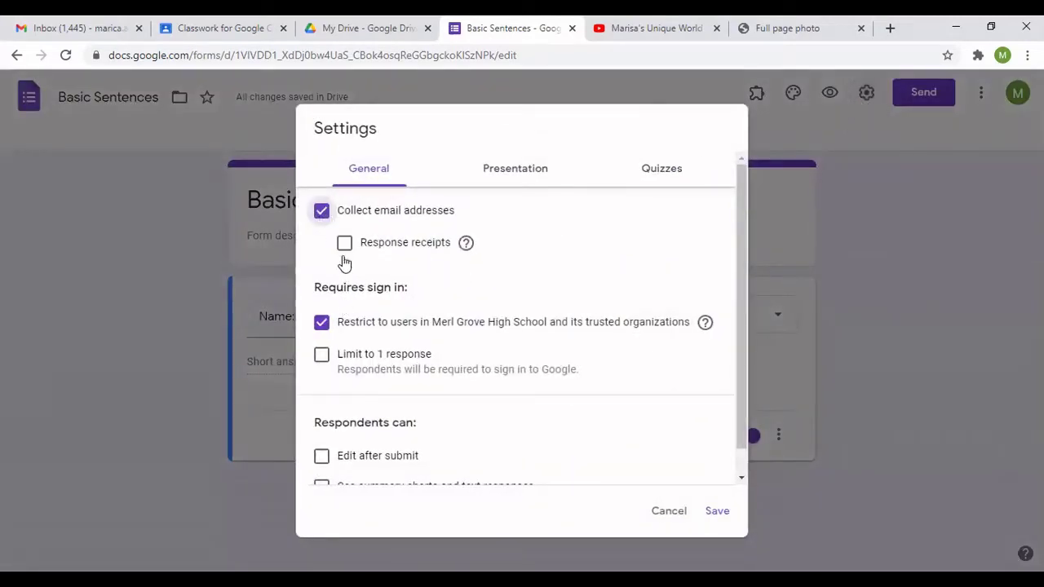
left_click(323, 355)
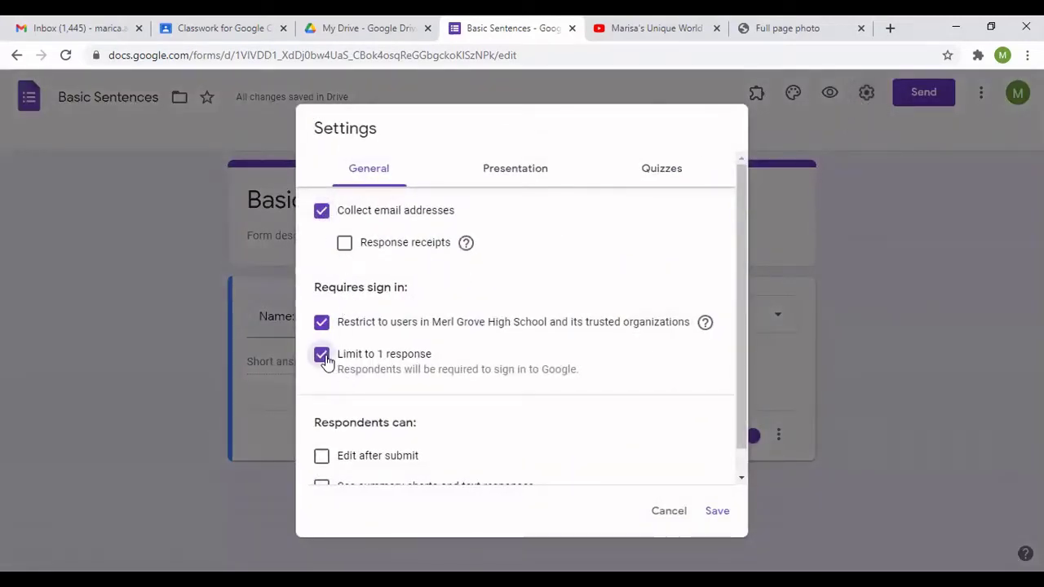
left_click(671, 173)
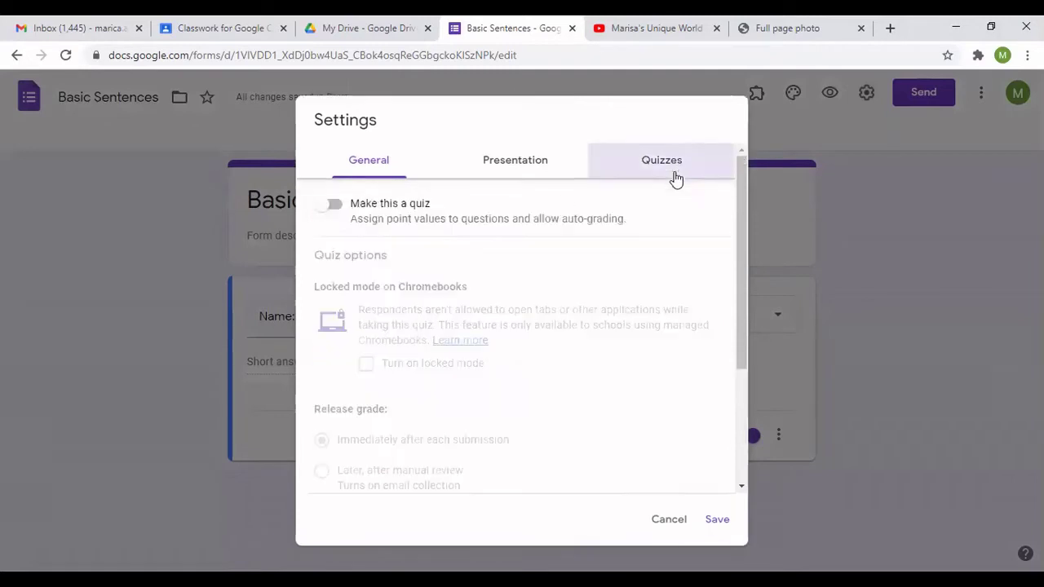
left_click(335, 204)
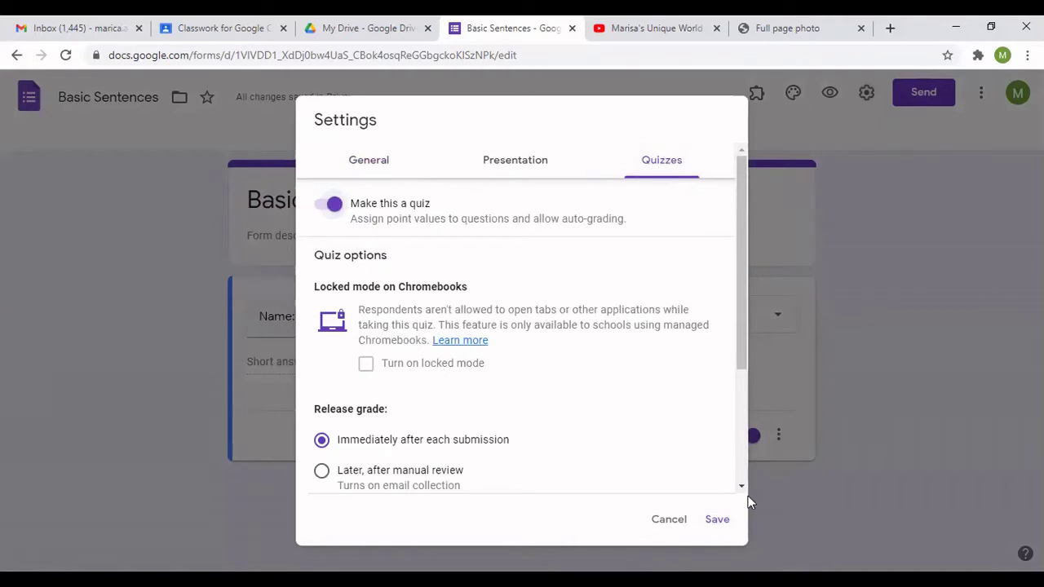
left_click(715, 519)
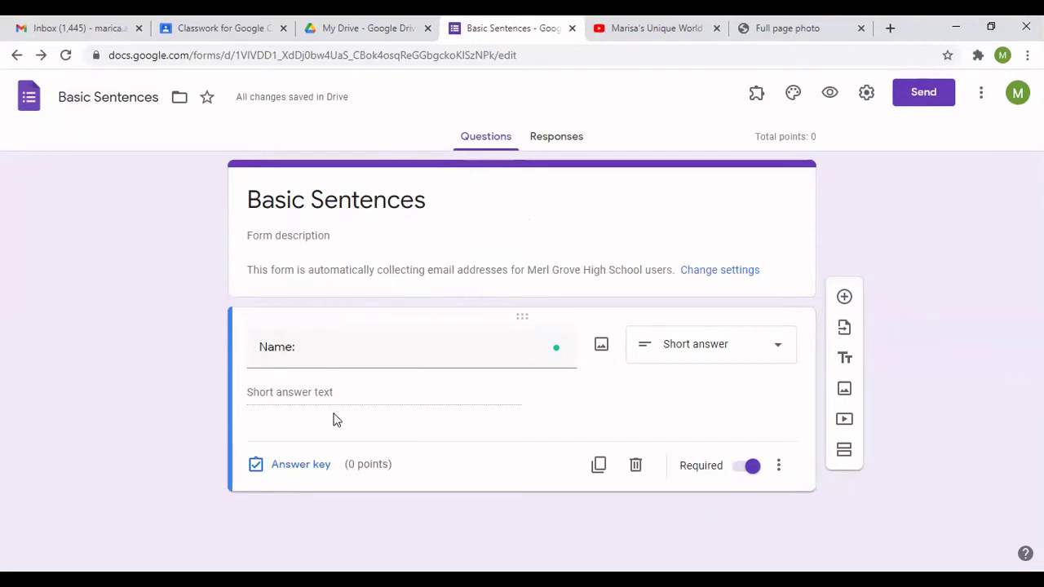
Add a new empty question below the "Name:" question
left_click(844, 299)
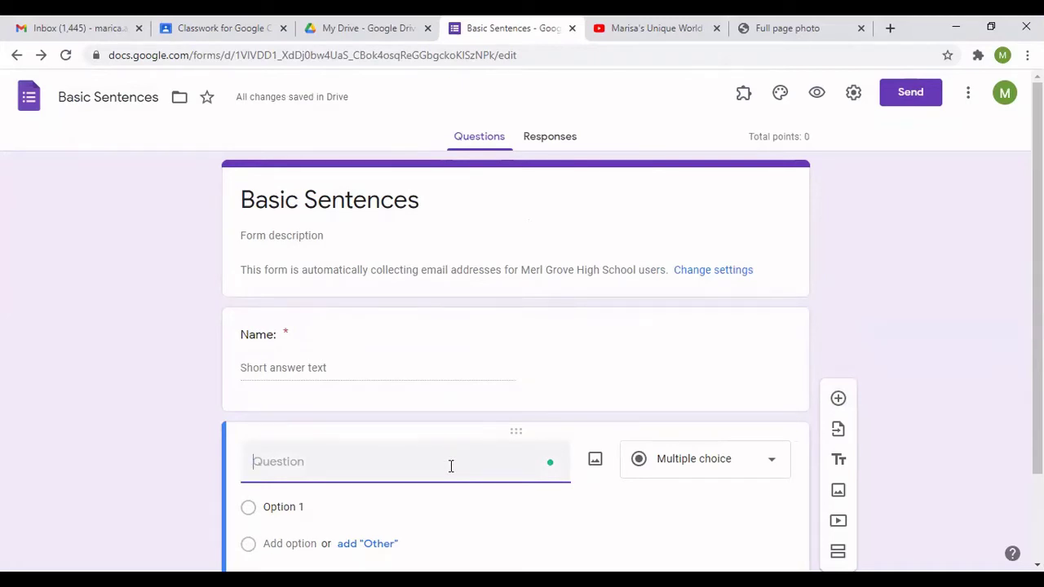
scroll(450, 471, "down", 1)
scroll(449, 465, "up", 1)
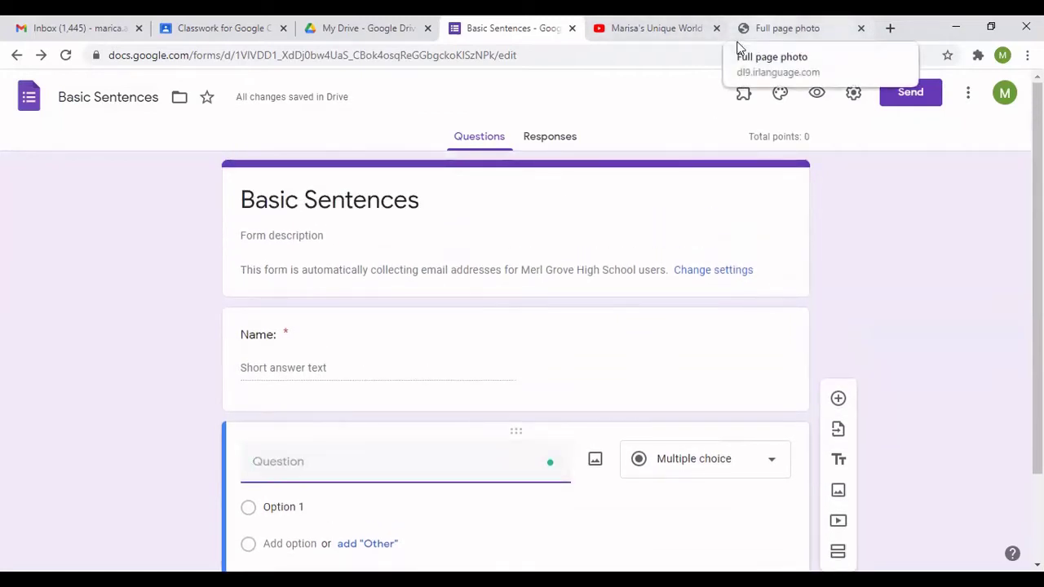
Switch to the student book PDF and show the "Vocabulary & Speaking" exercise, "How would you describe yourself?"
left_click(739, 40)
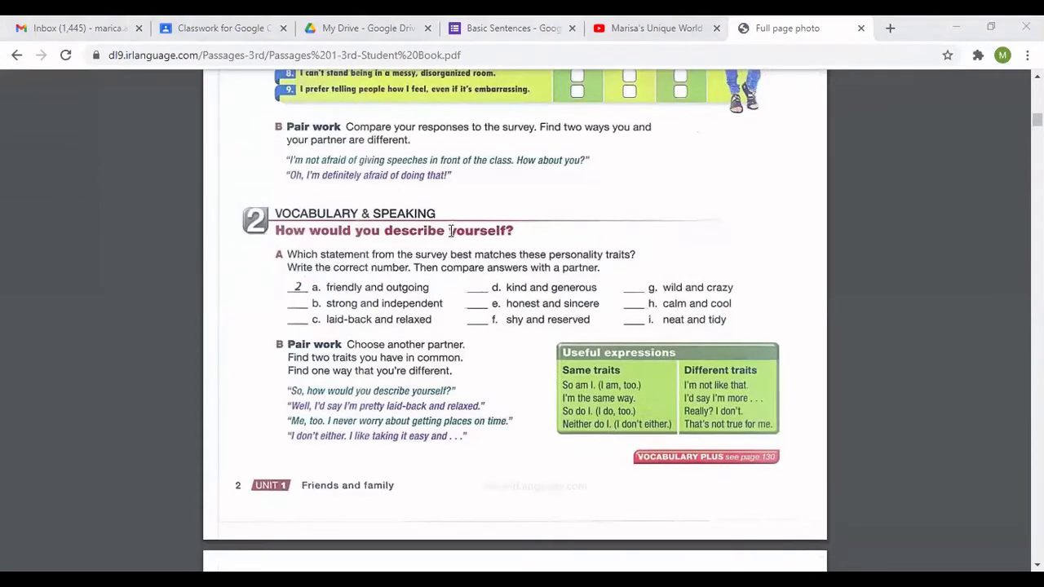
scroll(461, 303, "up", 5)
scroll(461, 303, "down", 5)
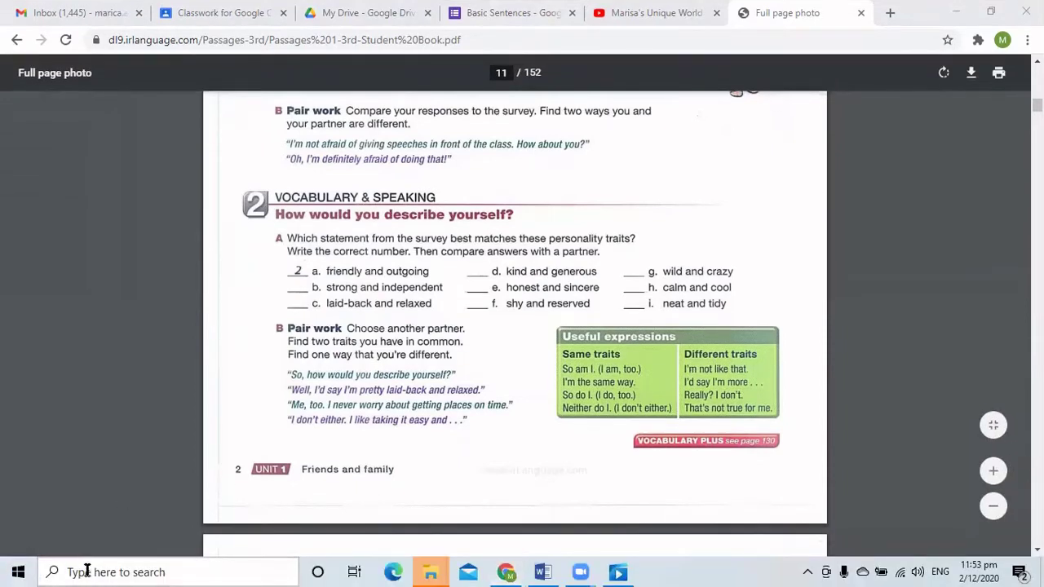
Search Windows for "snip" and launch the Snipping Tool over the PDF page
left_click(82, 571)
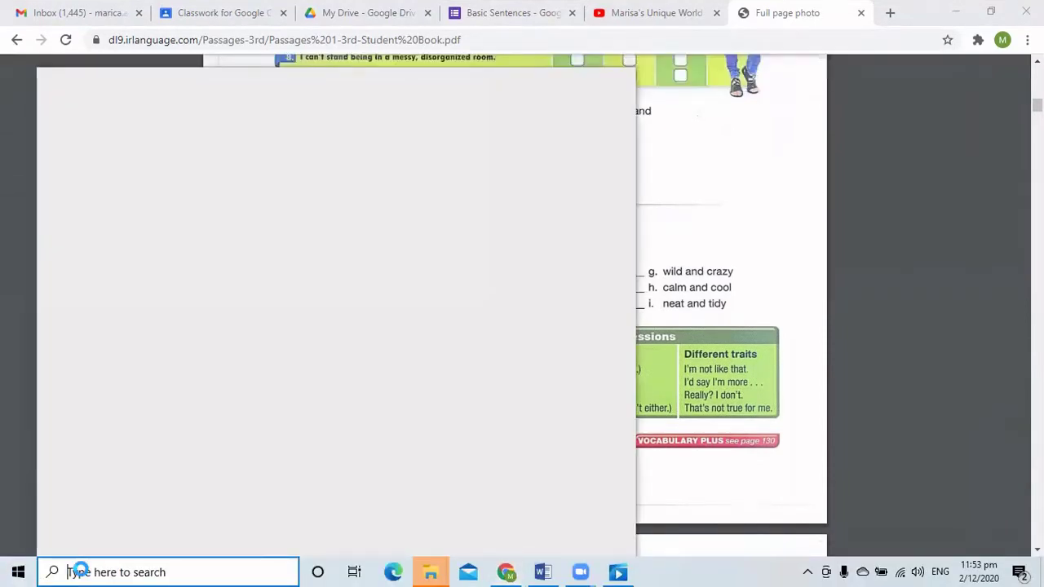
type("snip")
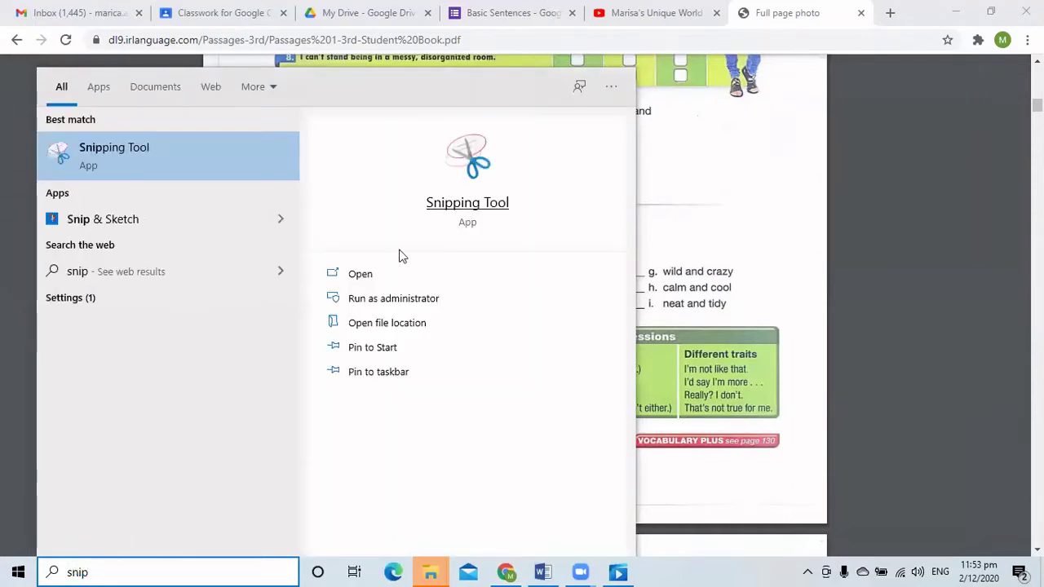
key("Return")
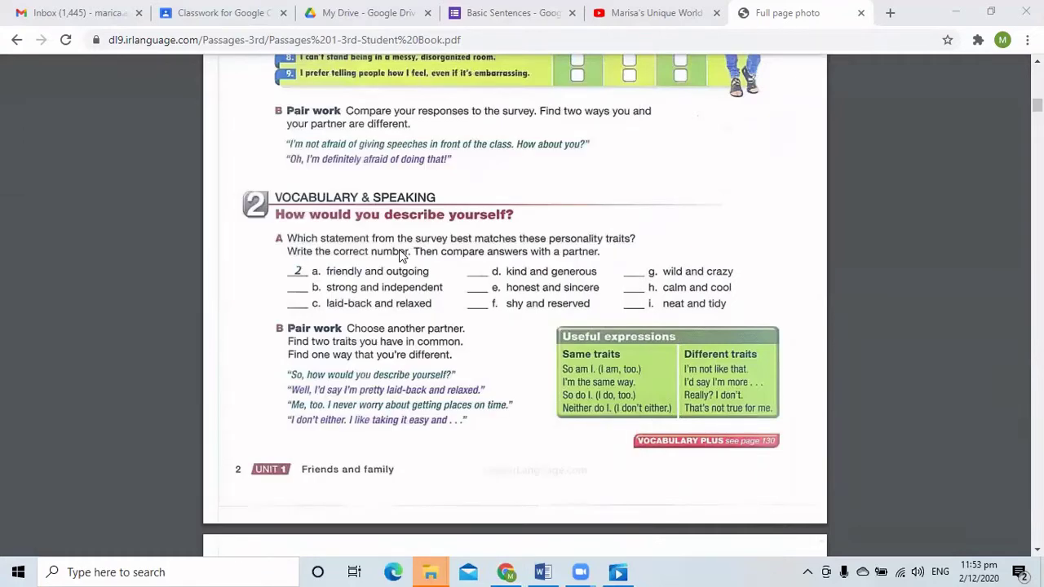
left_click(107, 571)
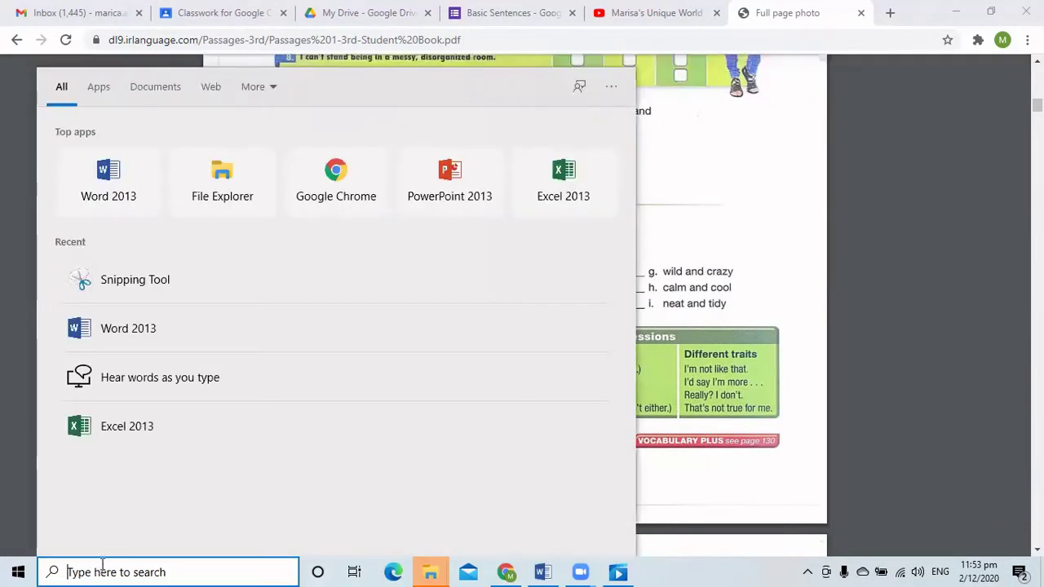
type("snip")
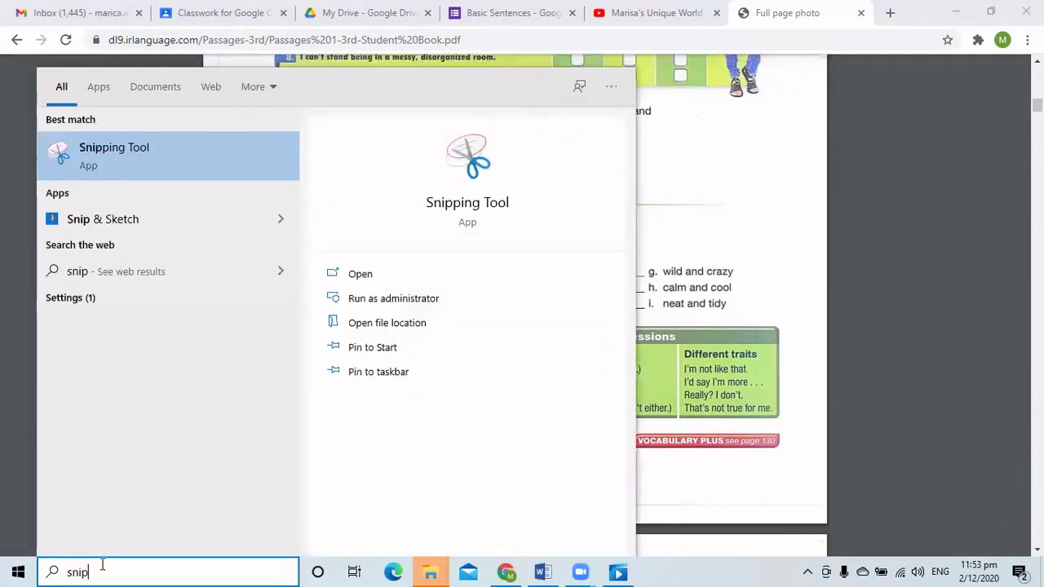
left_click(117, 160)
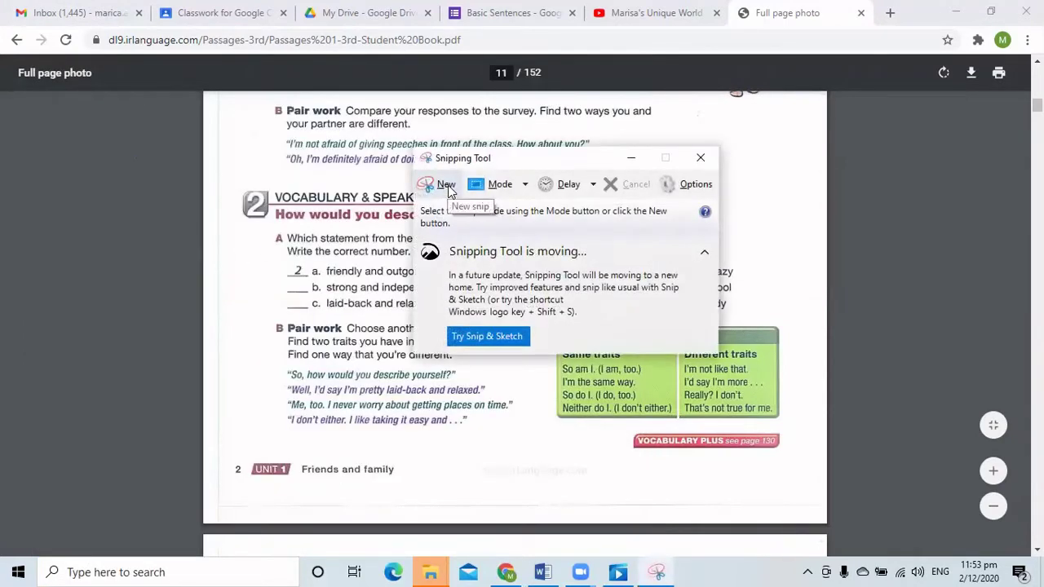
Snip the "Vocabulary & Speaking" exercise from the PDF page, save it in Pictures as the PNG "pdf Dec 2020", and close the Snipping Tool
left_click(447, 186)
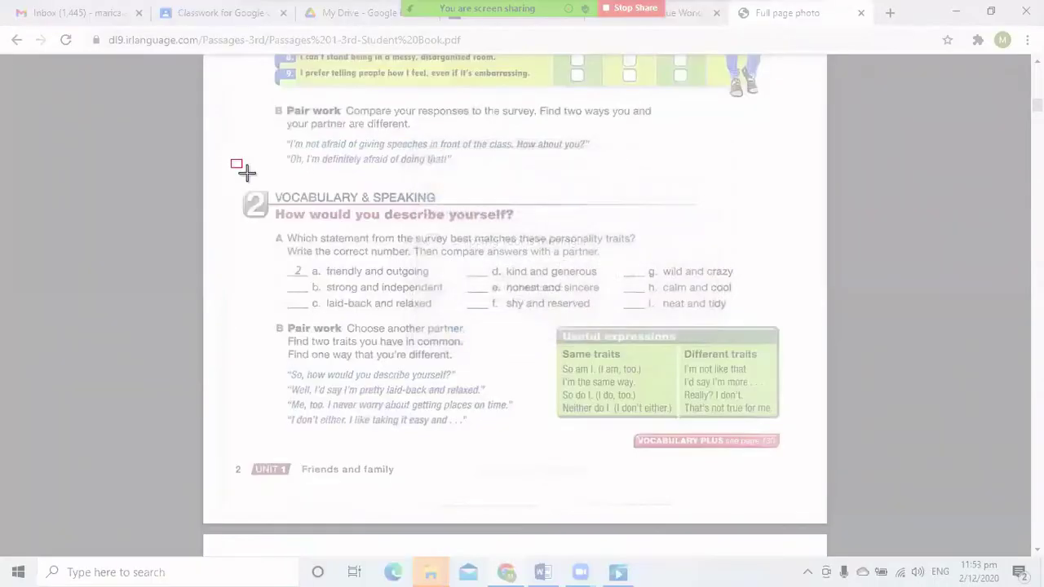
left_click_drag(232, 159, 812, 484)
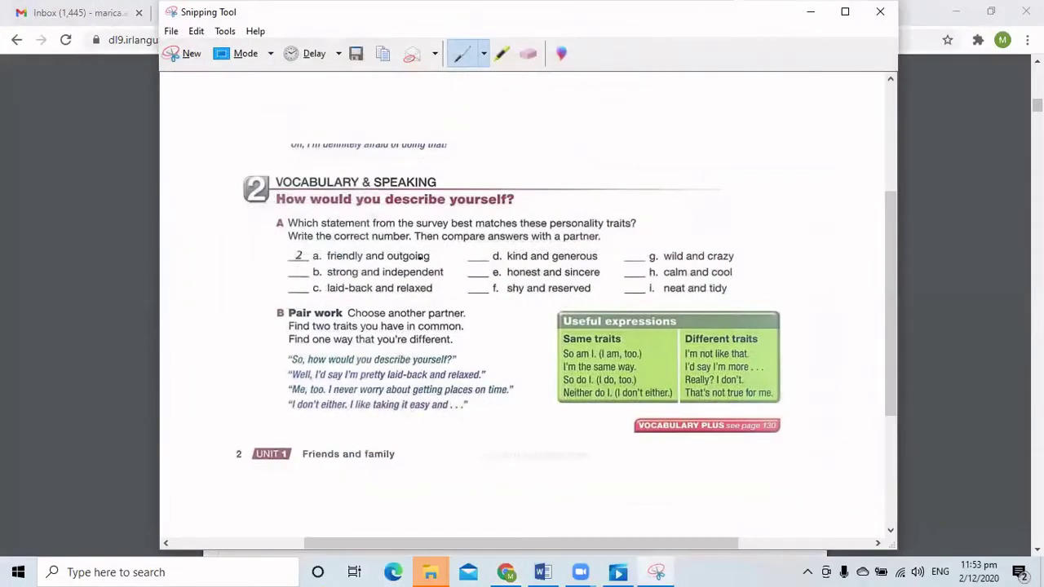
right_click(515, 182)
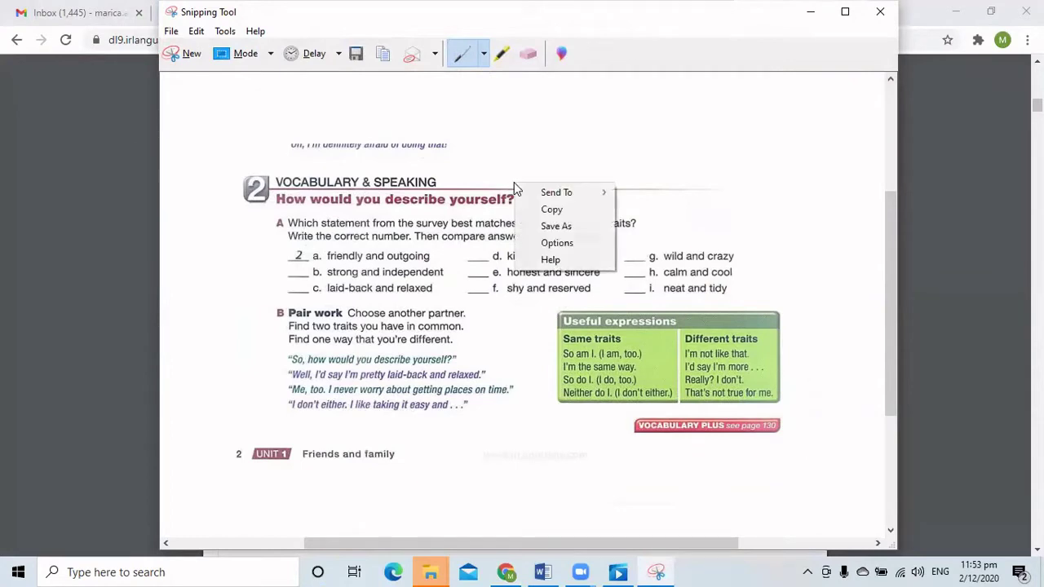
left_click(560, 227)
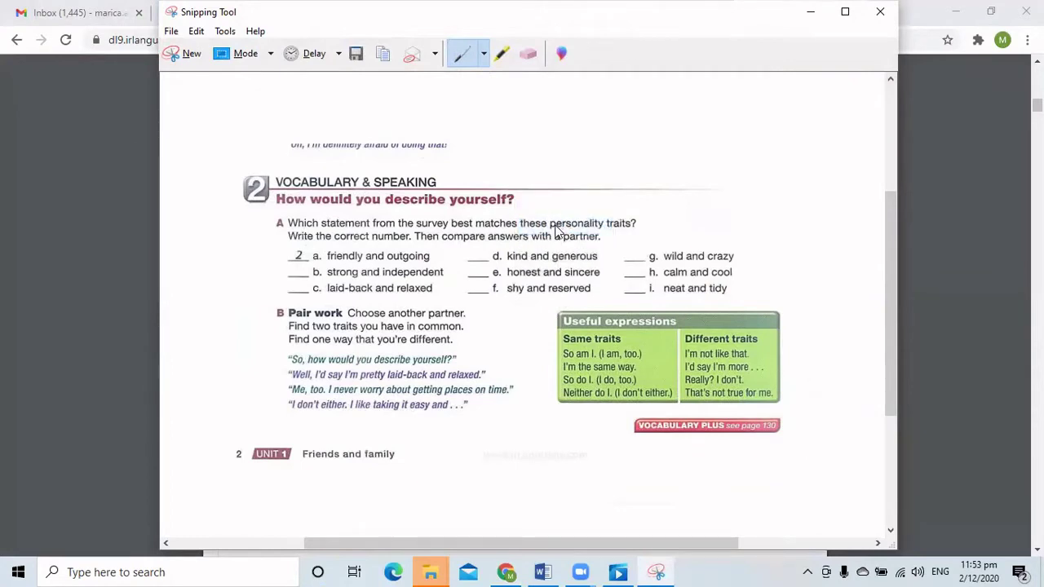
left_click(355, 53)
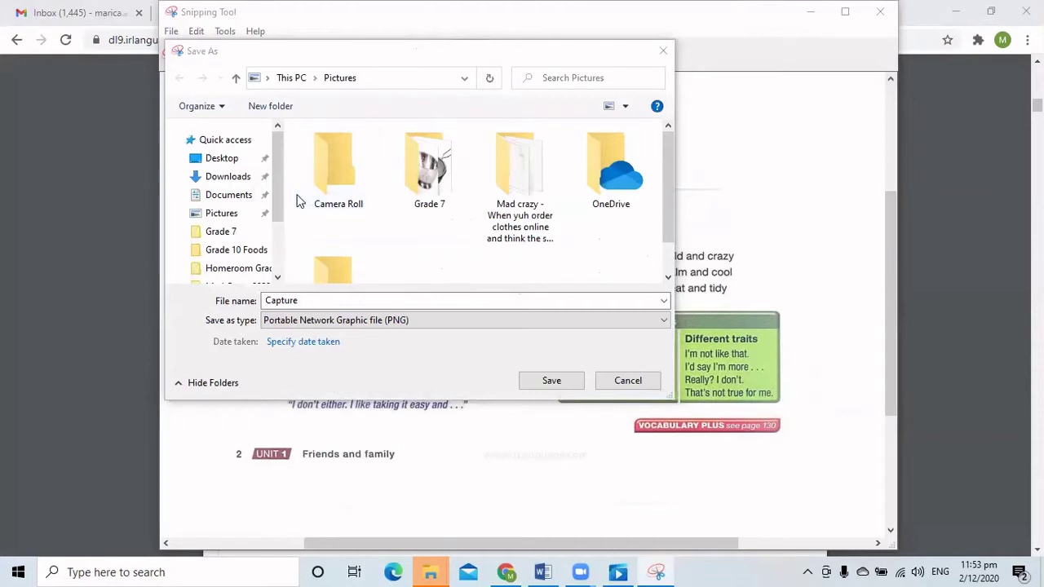
left_click(226, 215)
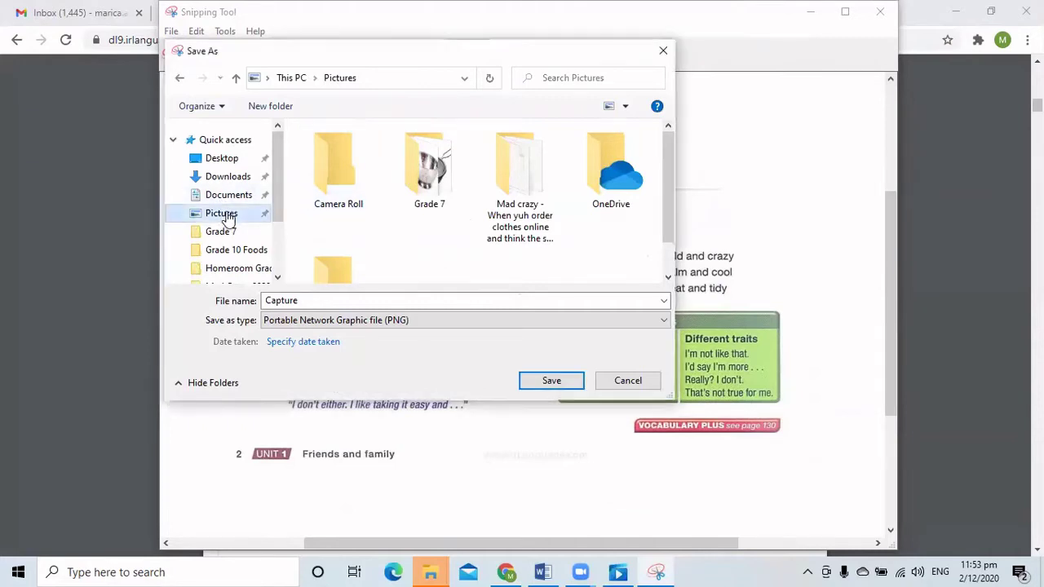
double_click(300, 300)
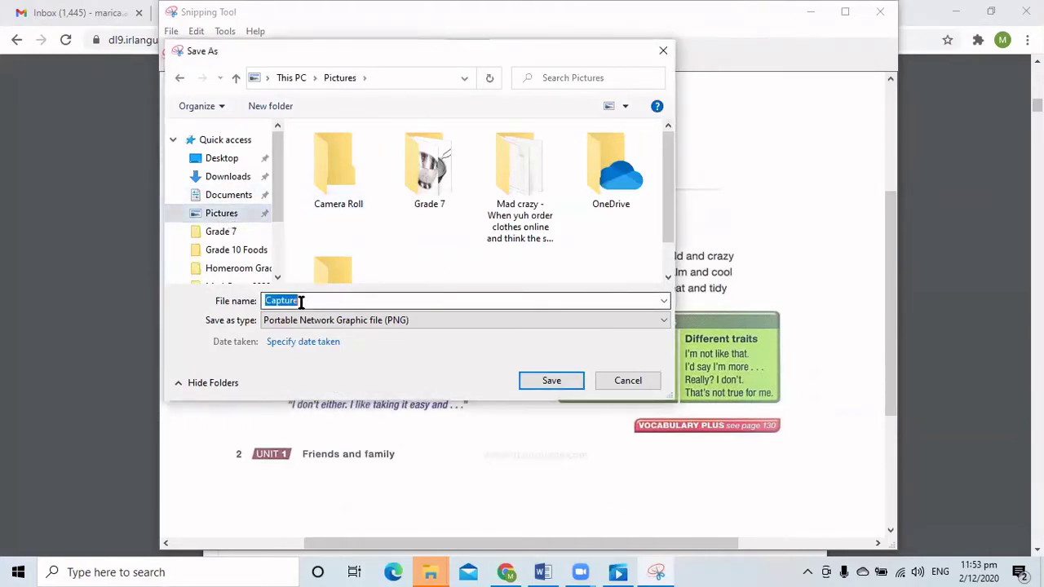
left_click_drag(303, 302, 171, 329)
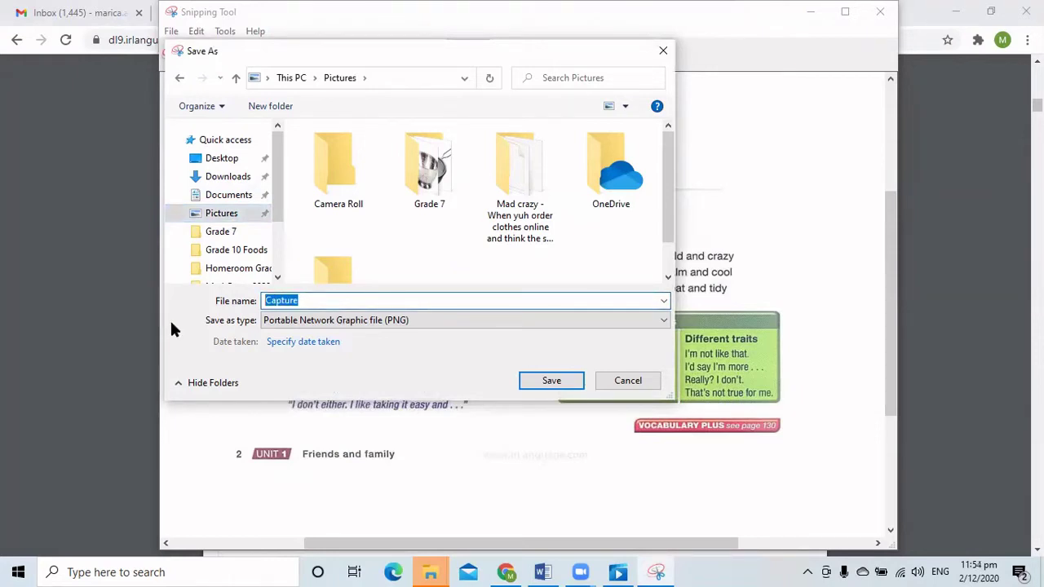
type("pdf Dec 2020")
left_click(536, 384)
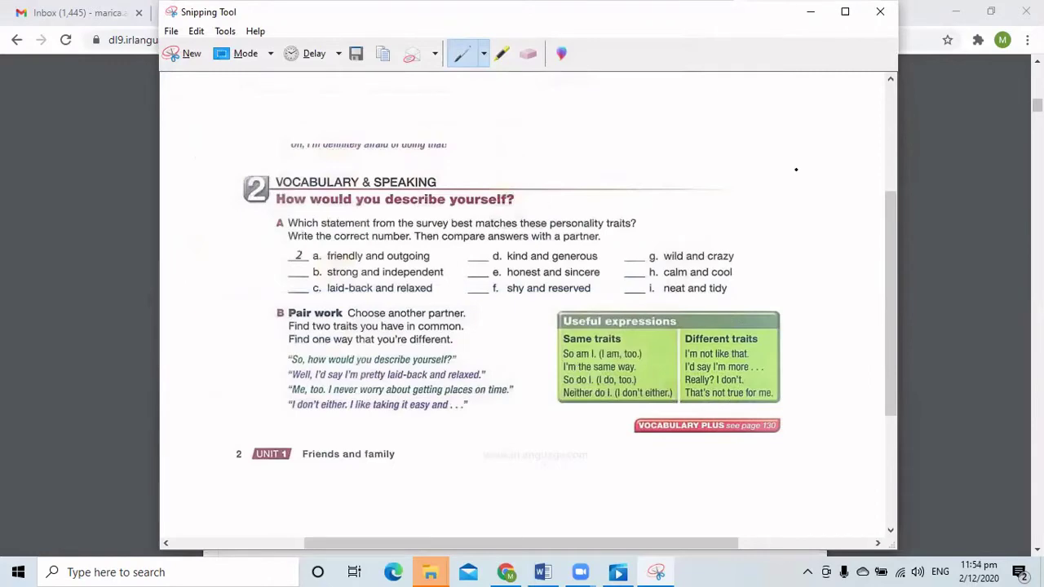
left_click(881, 12)
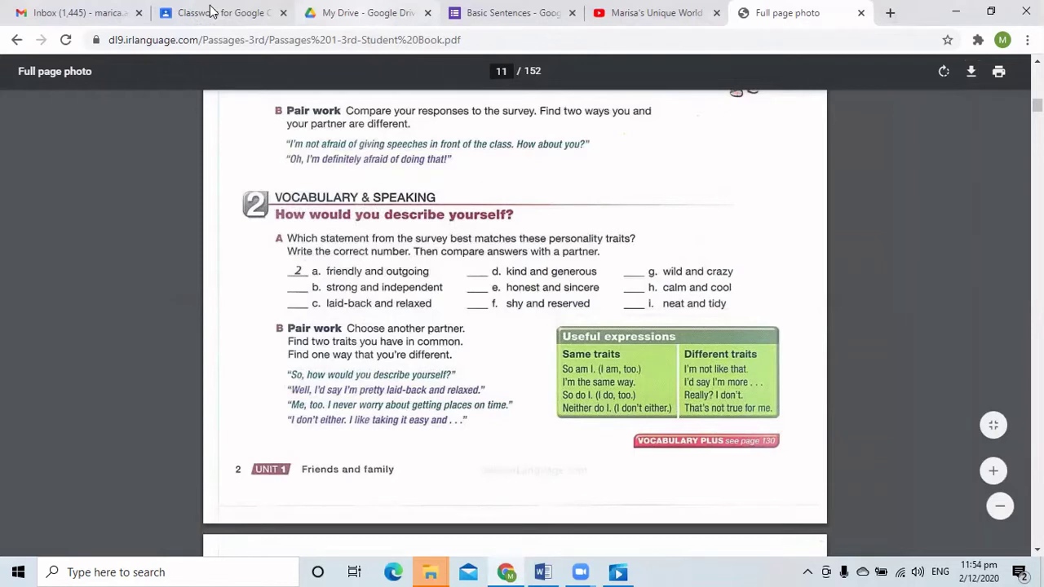
Switch to the "Basic Sentences" form and upload the image "pdf Dec 2020" from Pictures into the empty question
left_click(505, 13)
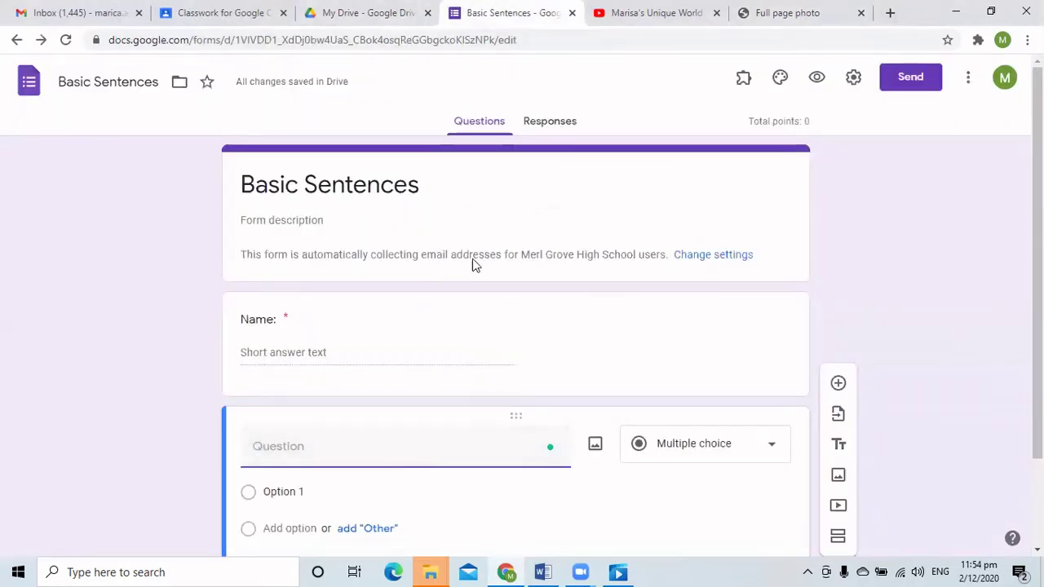
scroll(505, 383, "down", 1)
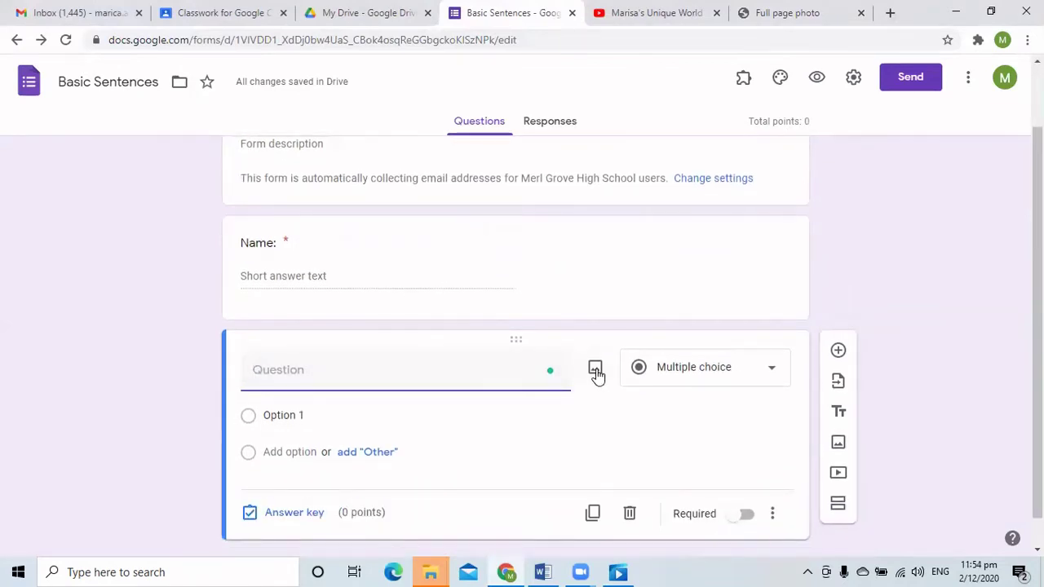
left_click(594, 369)
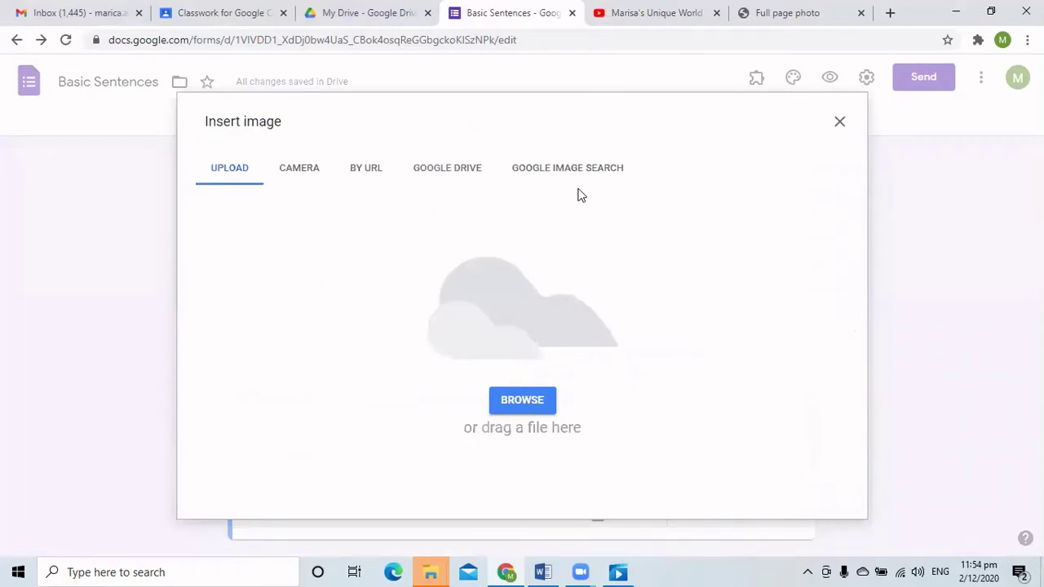
left_click(510, 402)
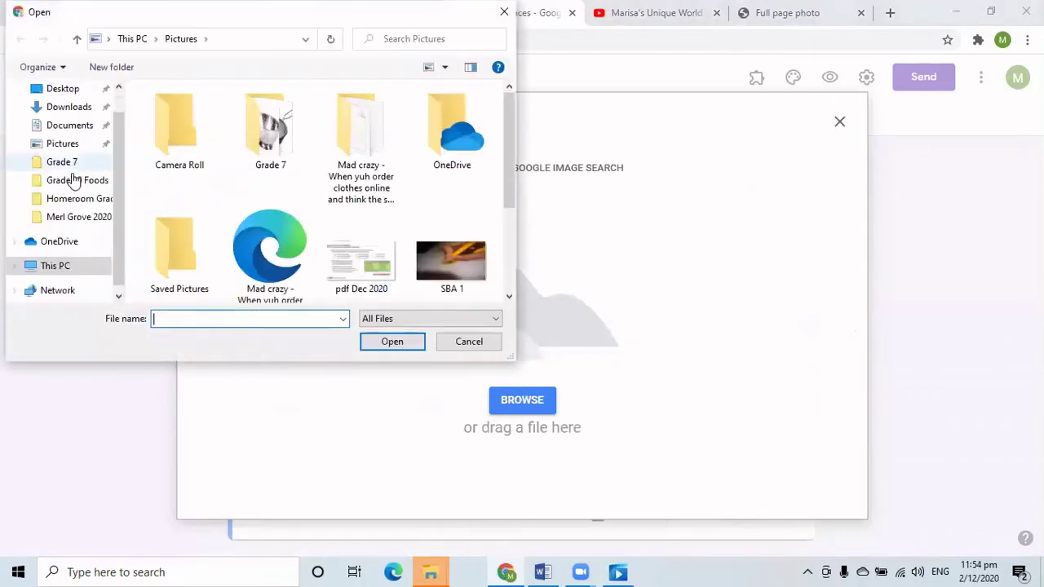
left_click(66, 146)
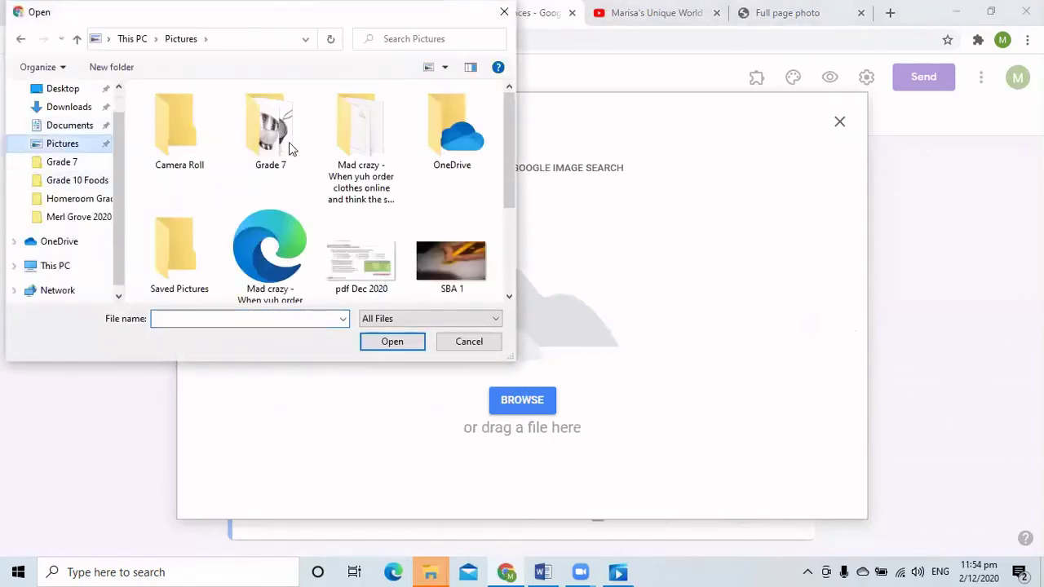
left_click(352, 269)
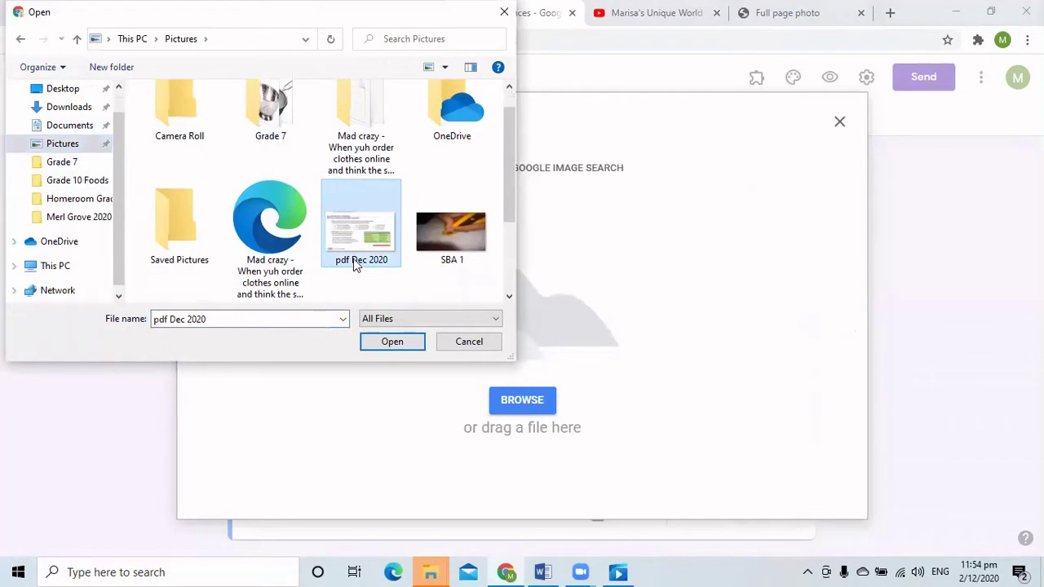
left_click(377, 346)
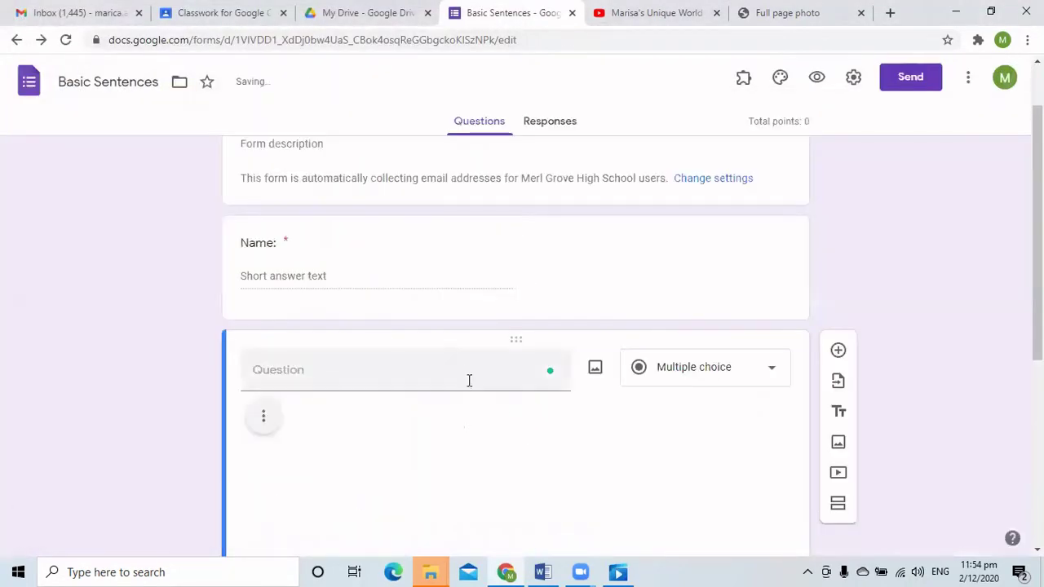
scroll(469, 392, "down", 1)
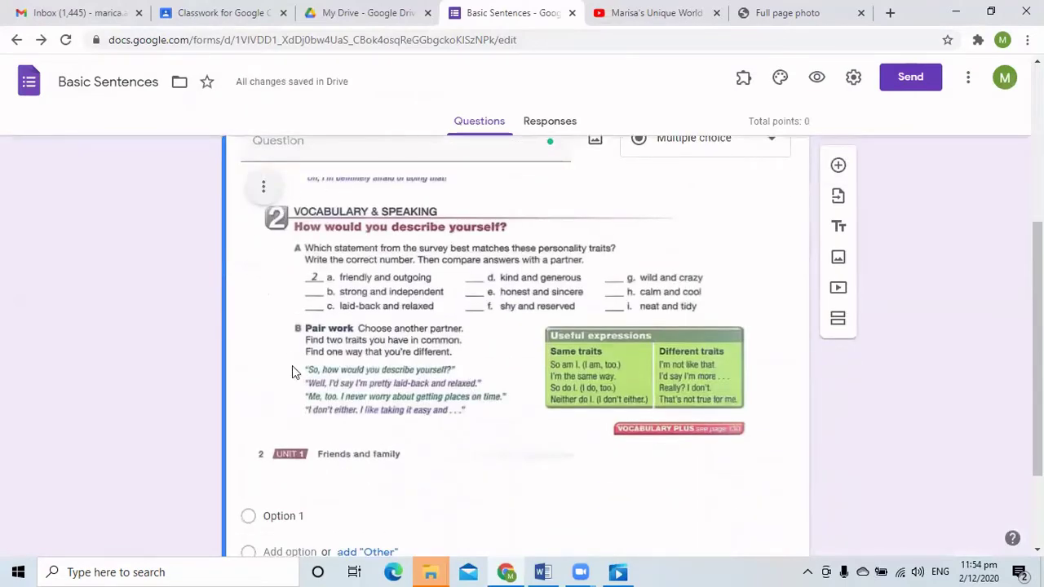
Start the title of the image question with the number "1."
scroll(499, 468, "up", 3)
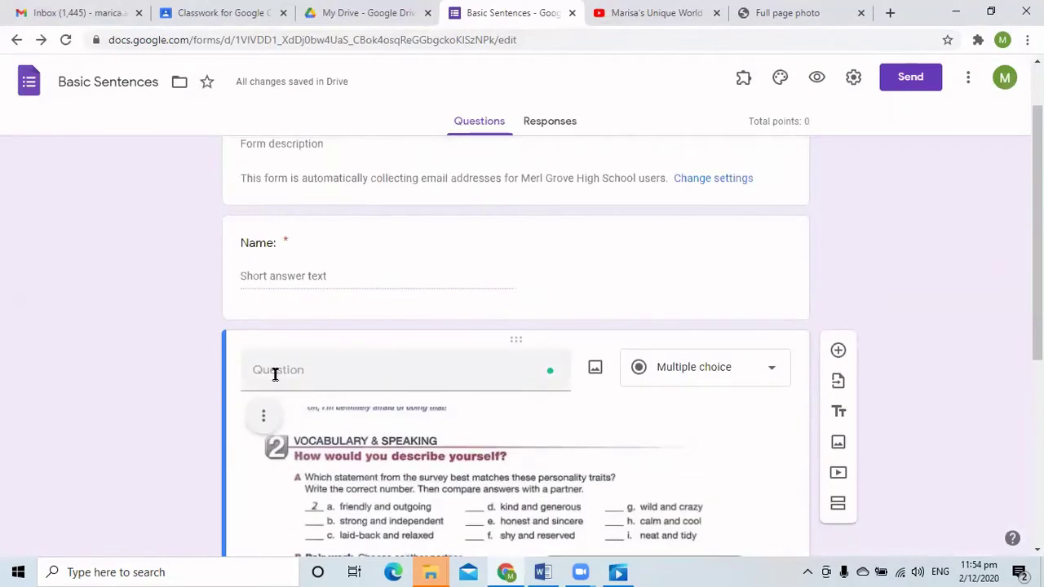
left_click(274, 371)
type("1.")
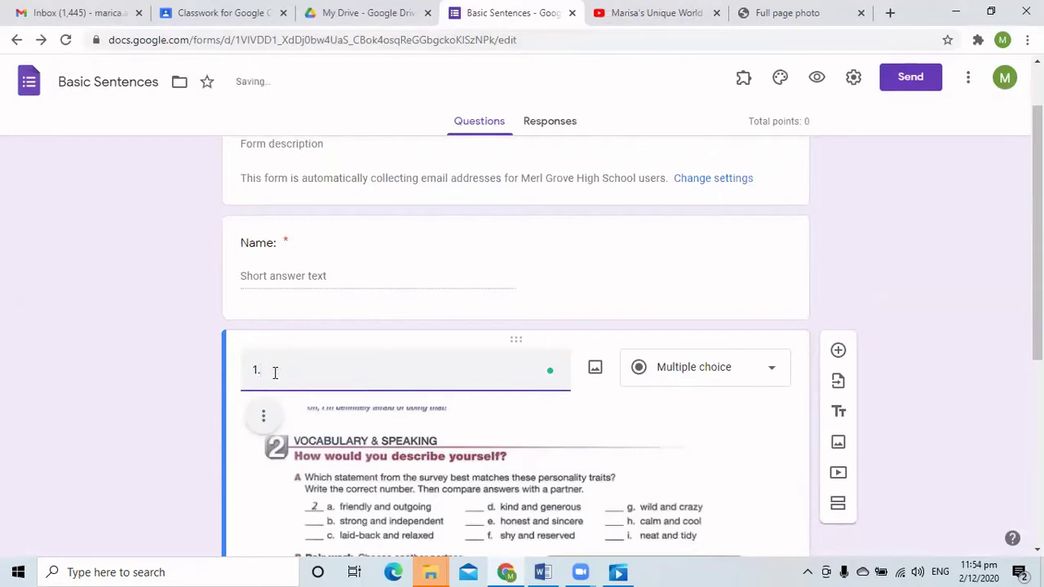
Switch to the Word document and copy the text of question 2, "How was your Day"
left_click(543, 572)
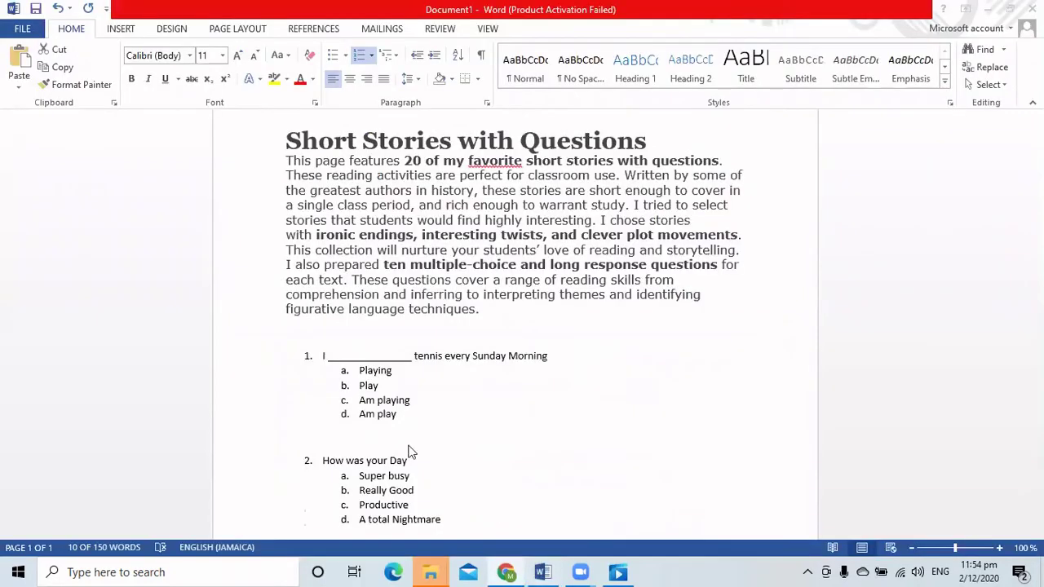
left_click(324, 356)
type("I")
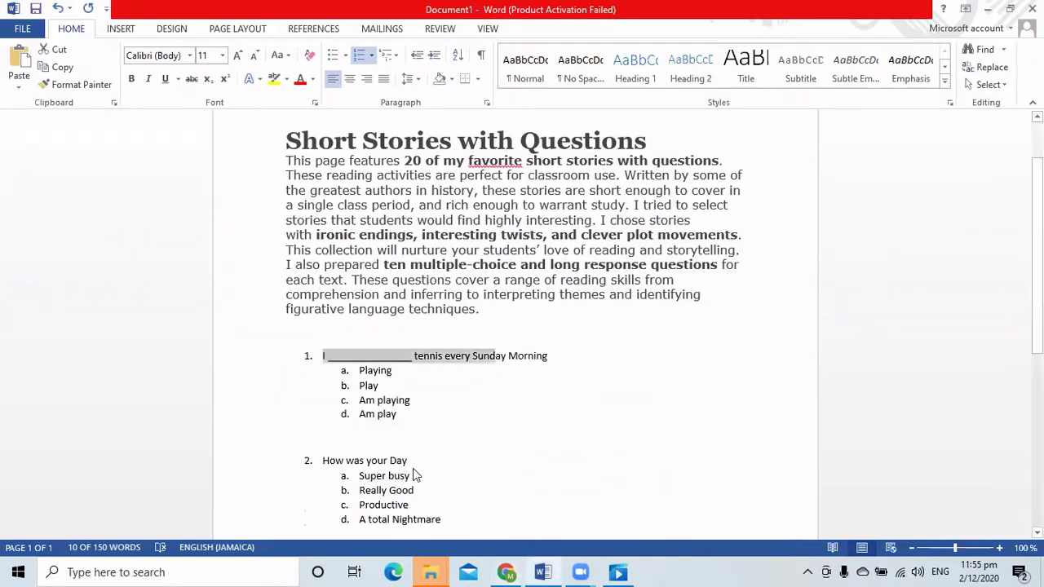
scroll(545, 432, "down", 2)
left_click(513, 484)
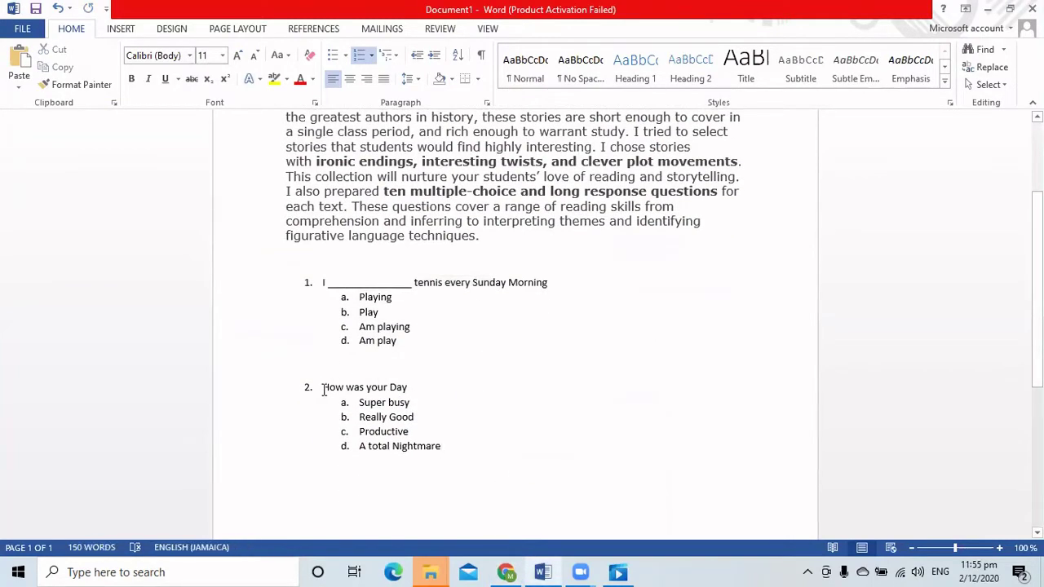
left_click_drag(324, 386, 462, 389)
right_click(384, 397)
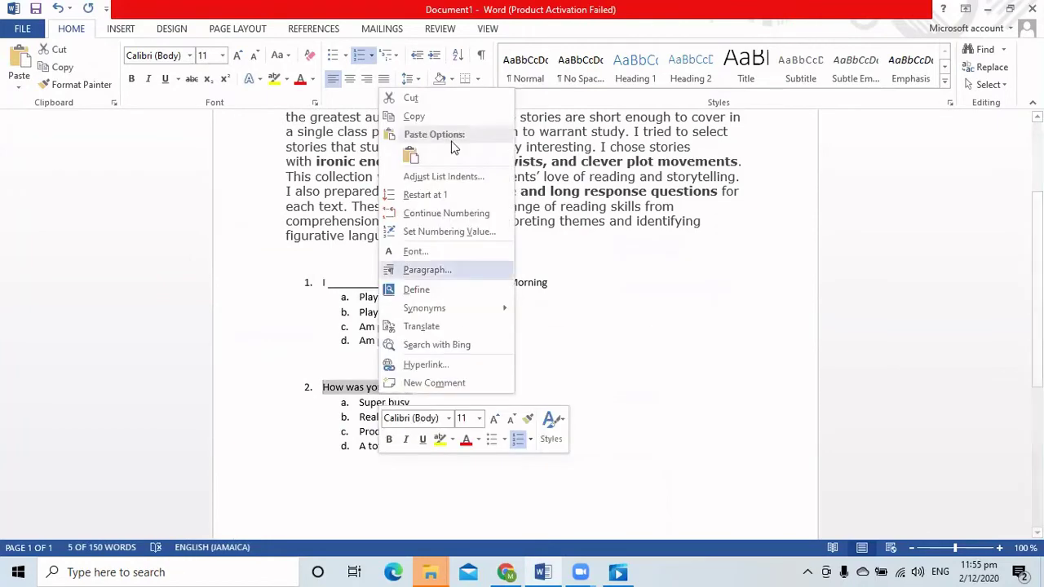
left_click(426, 112)
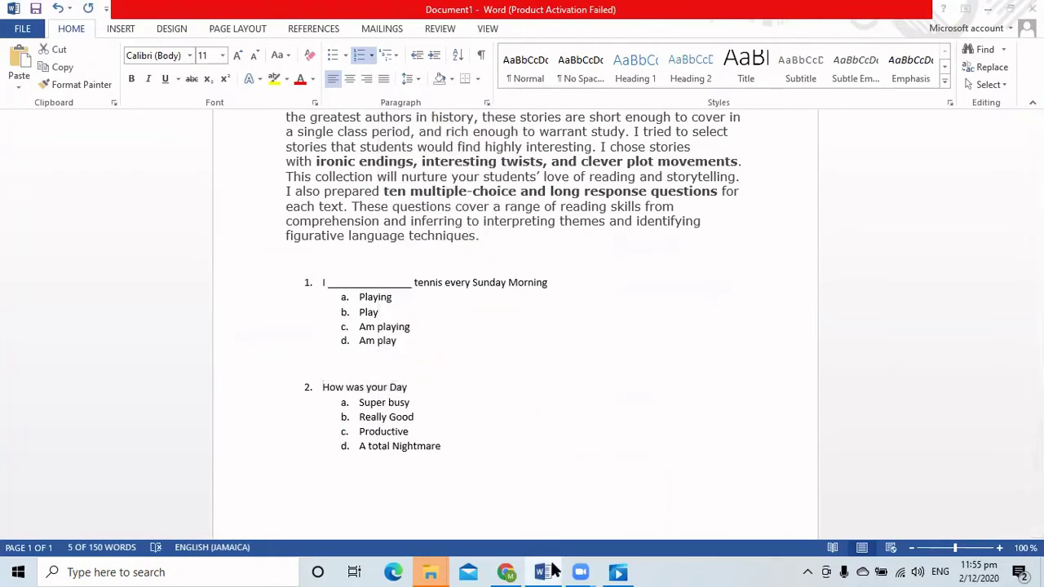
Return to the form, paste the copied question after "1." in the title and delete its "2." numbering
left_click(506, 572)
right_click(277, 373)
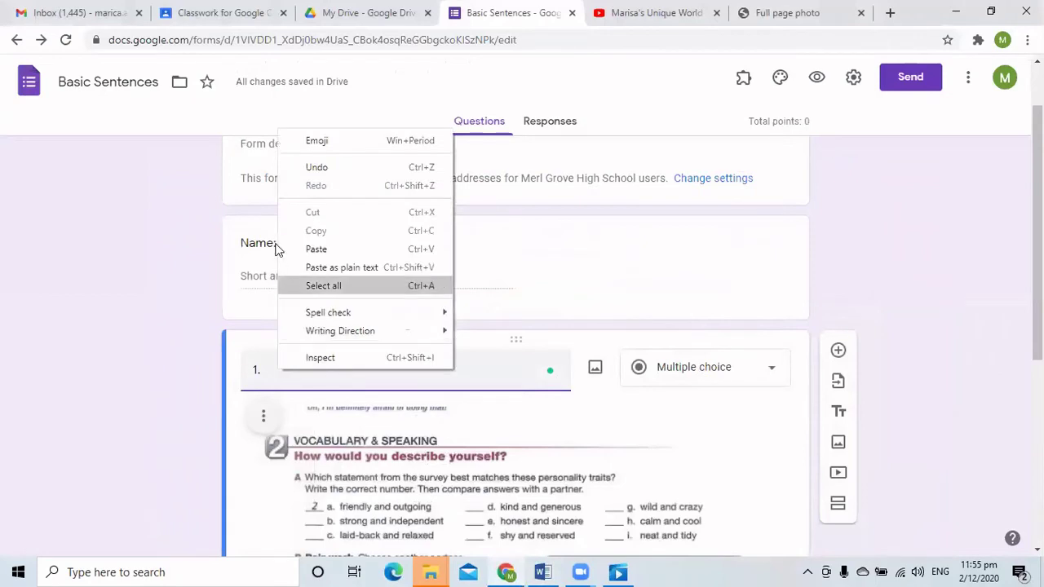
left_click(317, 249)
left_click(276, 370)
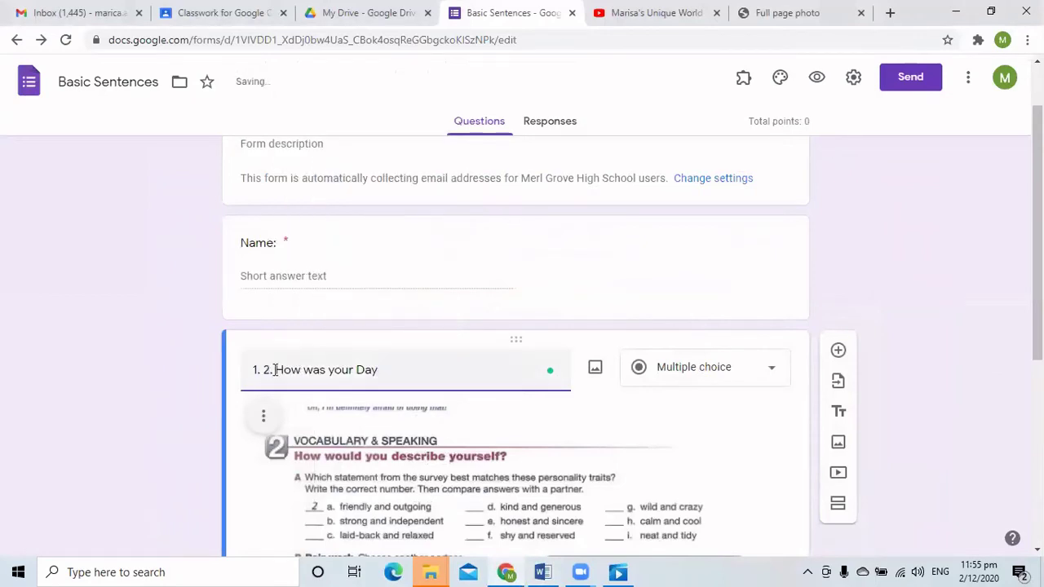
key("BackSpace")
key("BackSpace")
key("BackSpace")
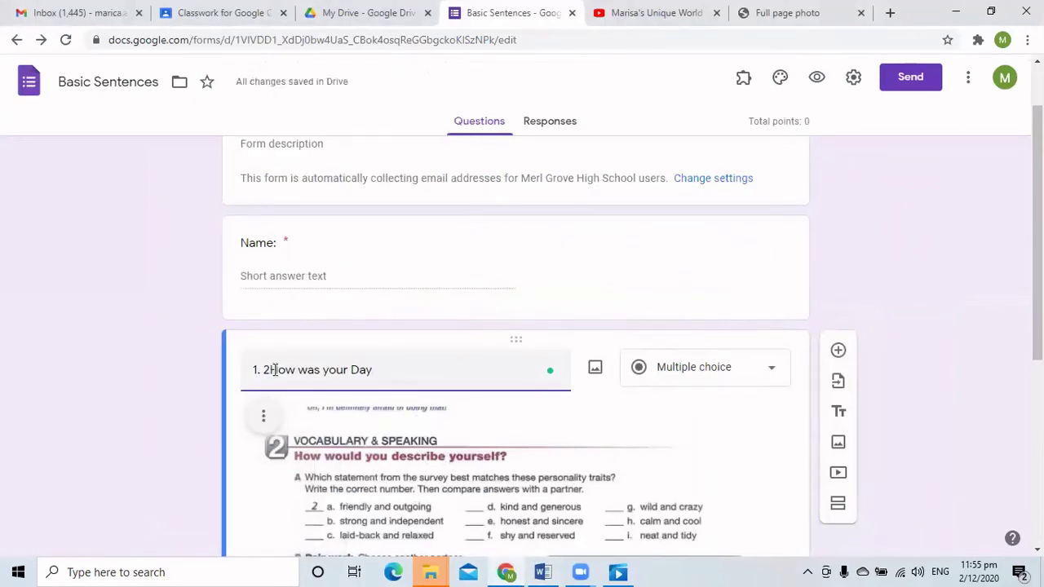
Switch to the Word document and copy the four answers of question 2, from "Super busy" to "A total Nightmare"
scroll(363, 420, "down", 1)
scroll(289, 406, "down", 2)
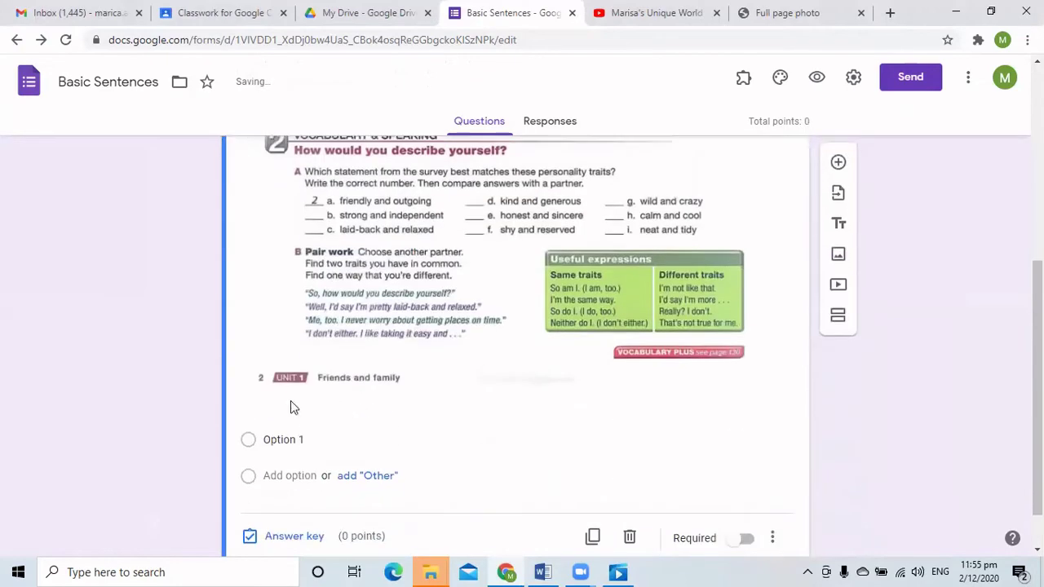
left_click(287, 438)
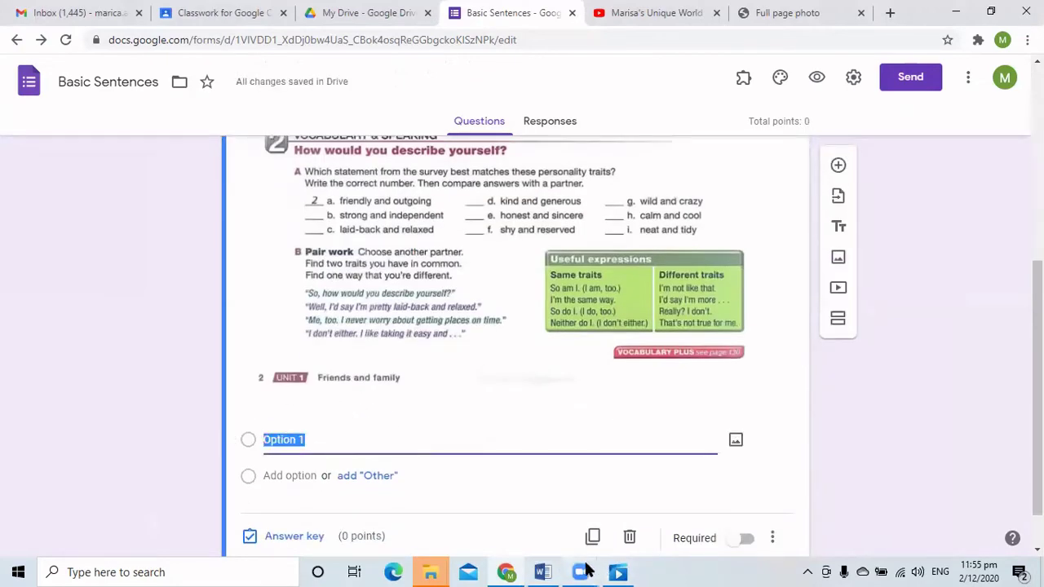
left_click(536, 568)
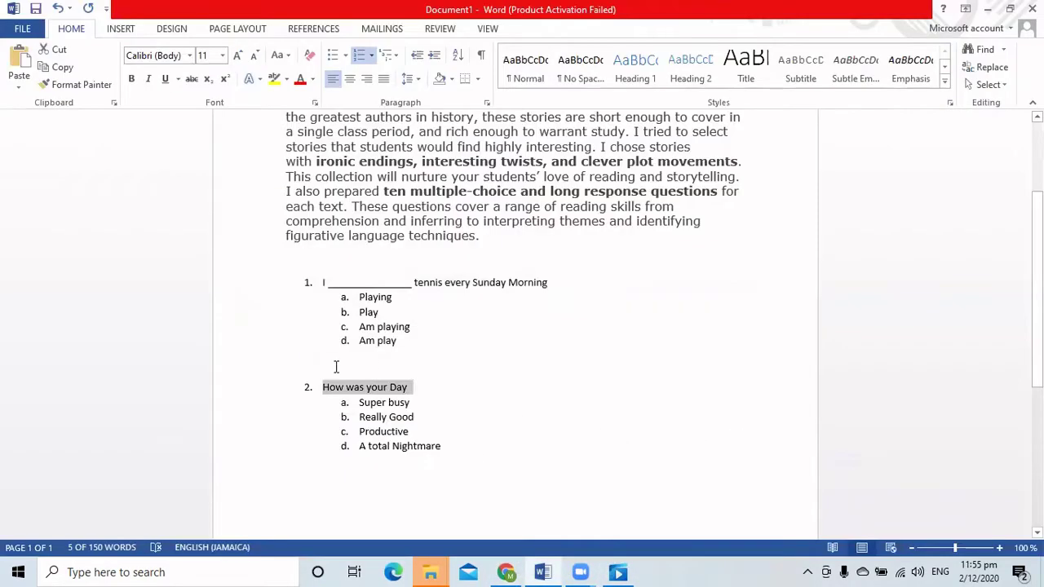
left_click_drag(358, 403, 455, 466)
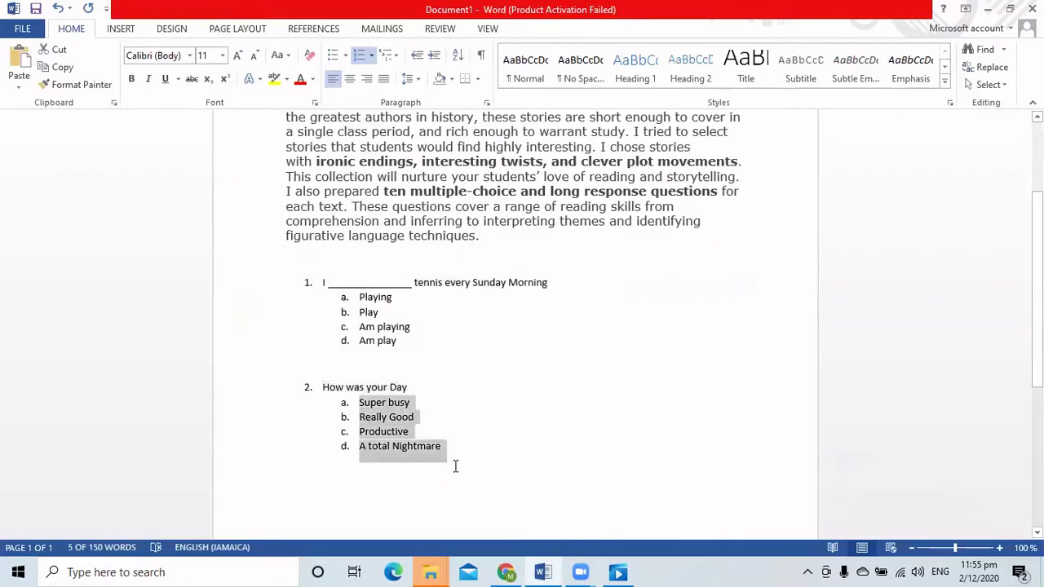
right_click(384, 422)
left_click(418, 158)
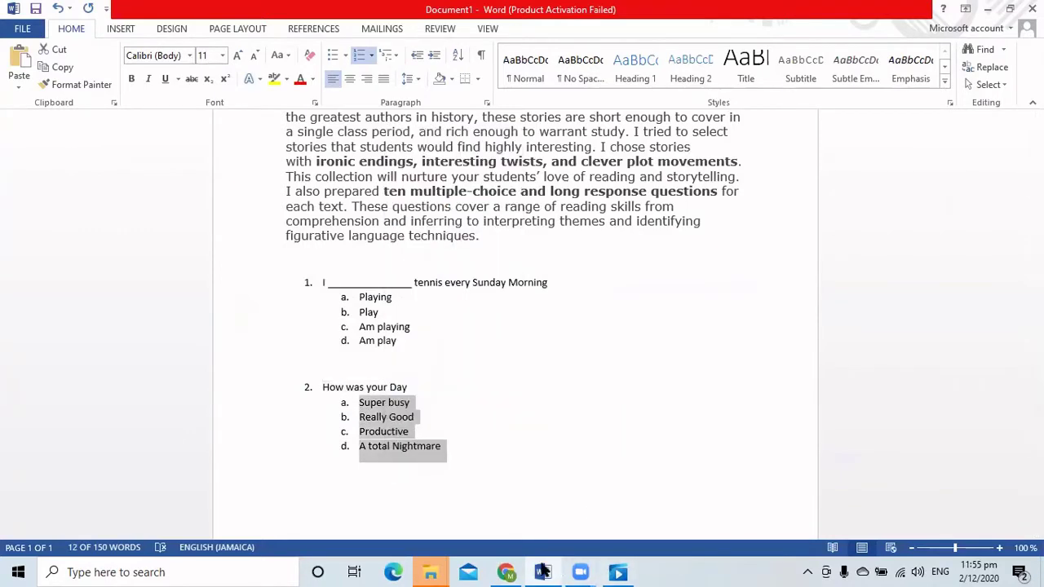
Return to the form and paste the copied answers over Option 1 as the question's four multiple-choice options
left_click(505, 572)
left_click(283, 440)
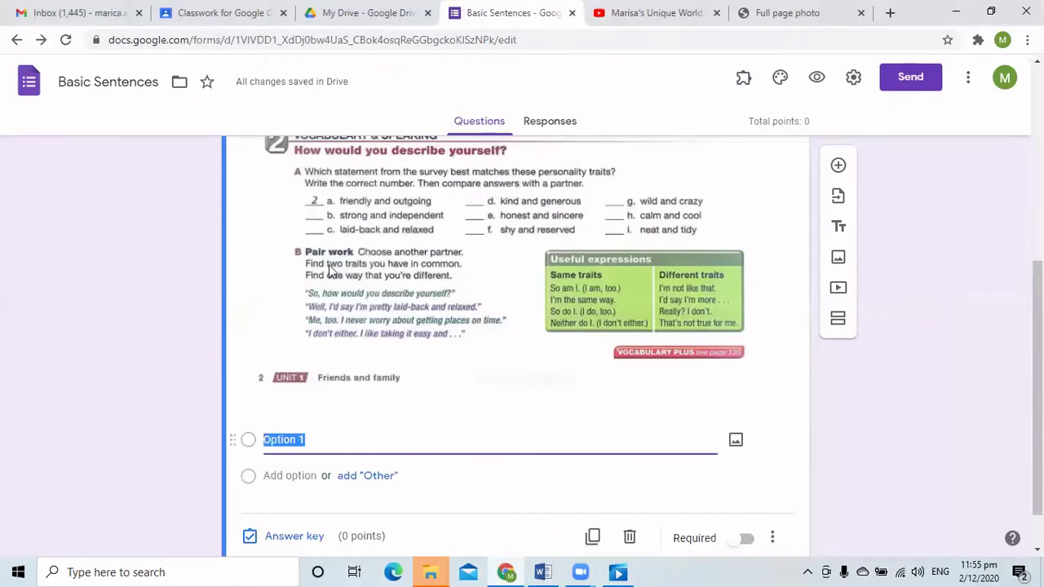
right_click(283, 440)
left_click(326, 275)
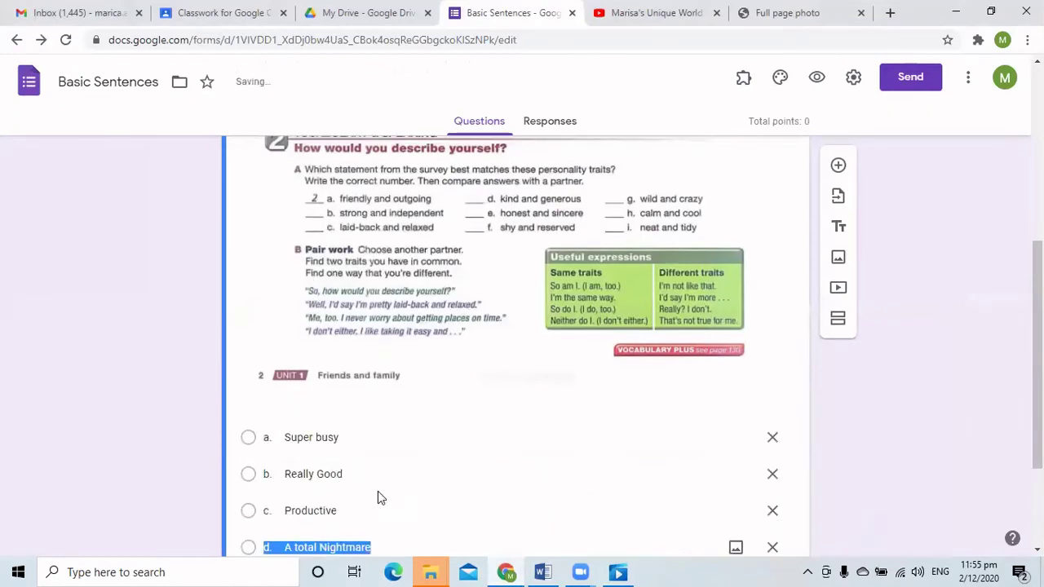
Set "b. Really Good" as the correct answer in question 1's answer key and give the question 1 point
scroll(377, 490, "down", 2)
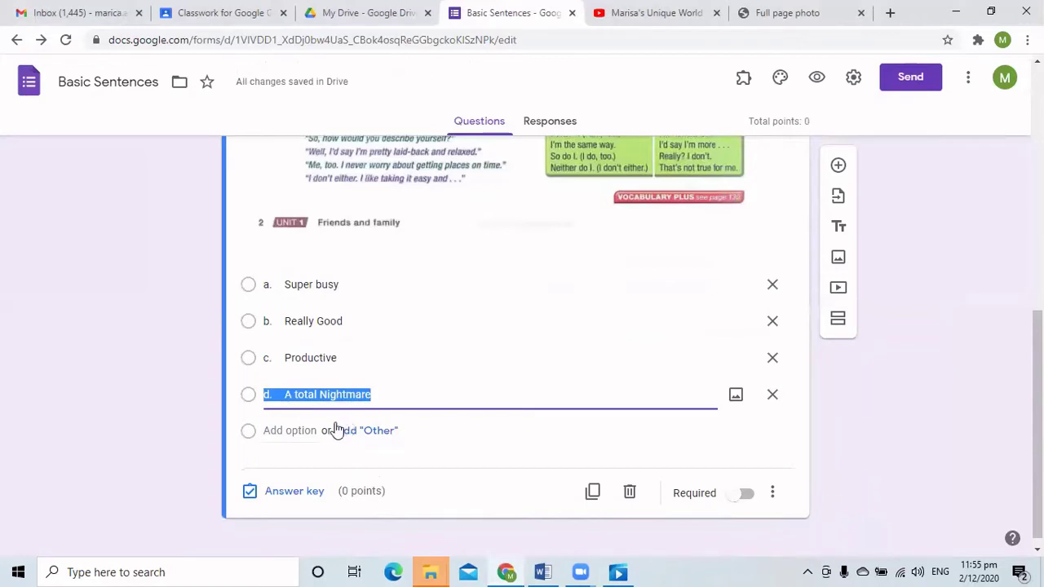
left_click(301, 496)
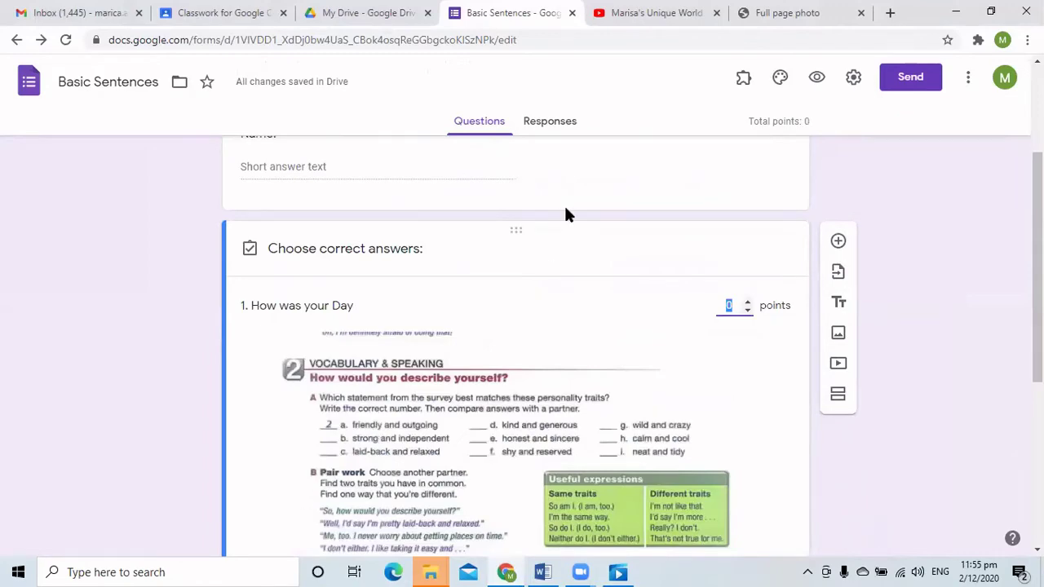
scroll(439, 397, "down", 4)
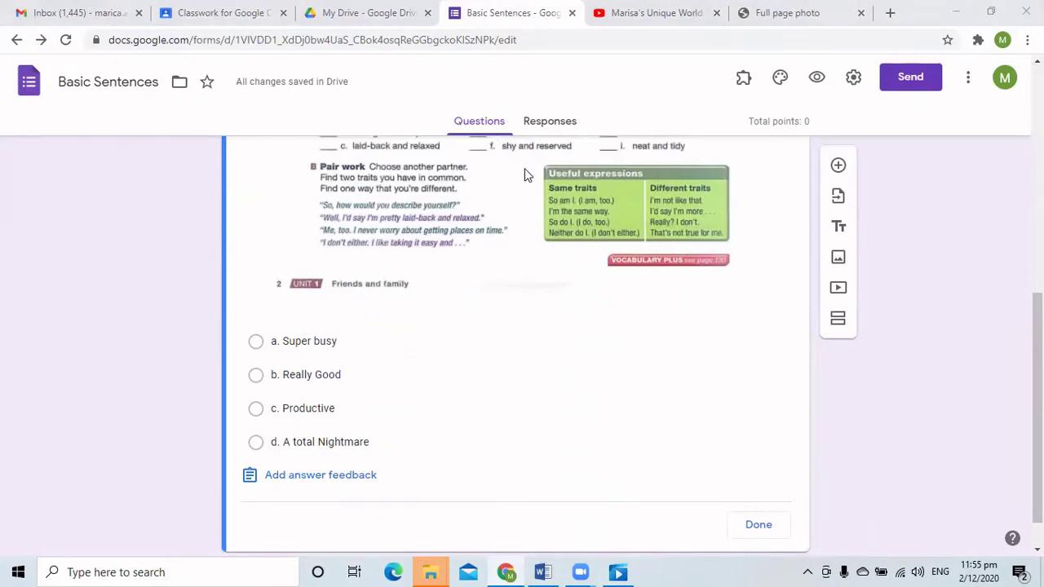
left_click(257, 376)
scroll(457, 400, "down", 1)
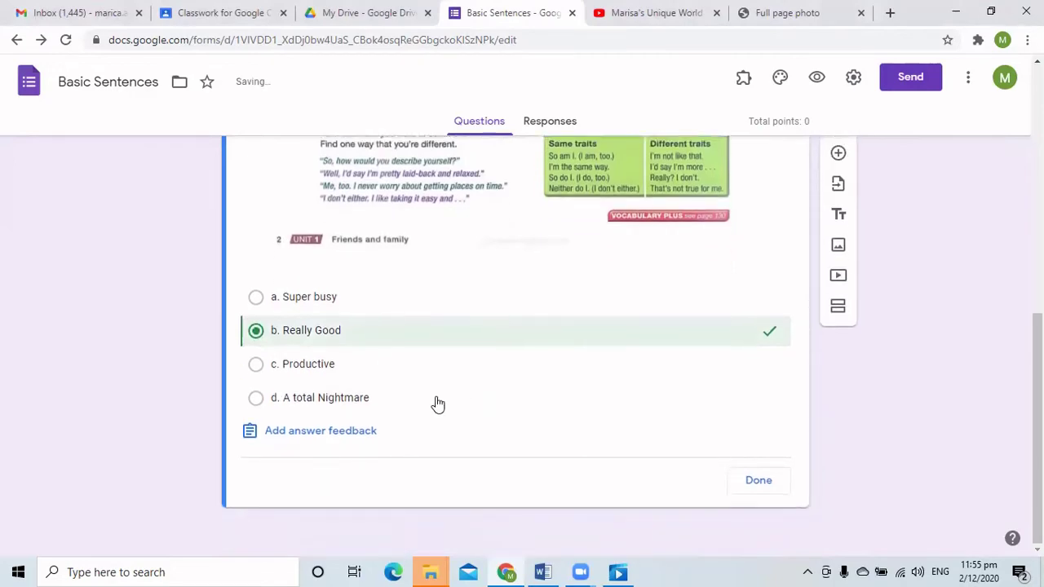
scroll(584, 394, "up", 4)
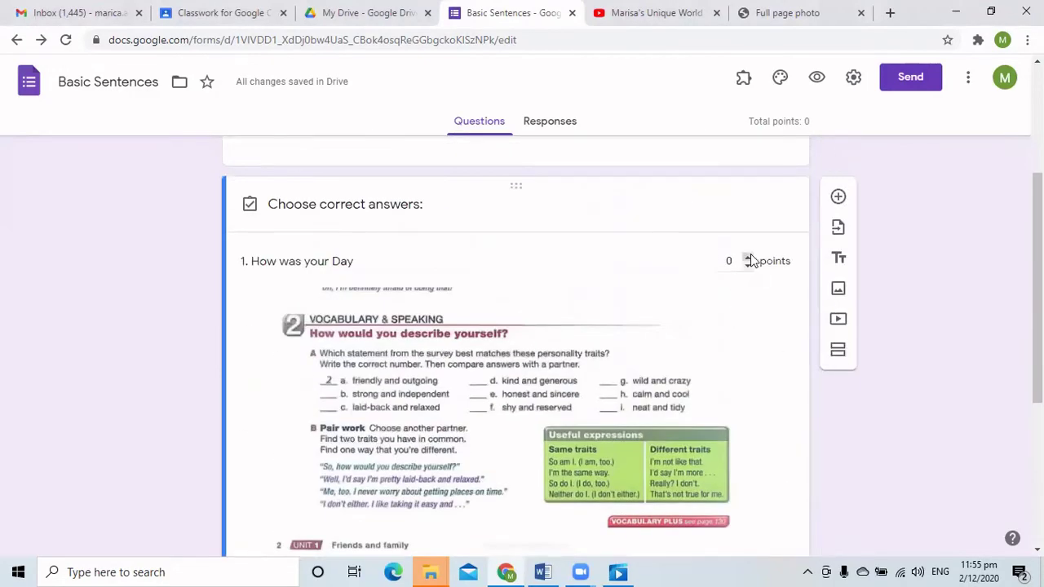
left_click(747, 257)
scroll(744, 385, "down", 5)
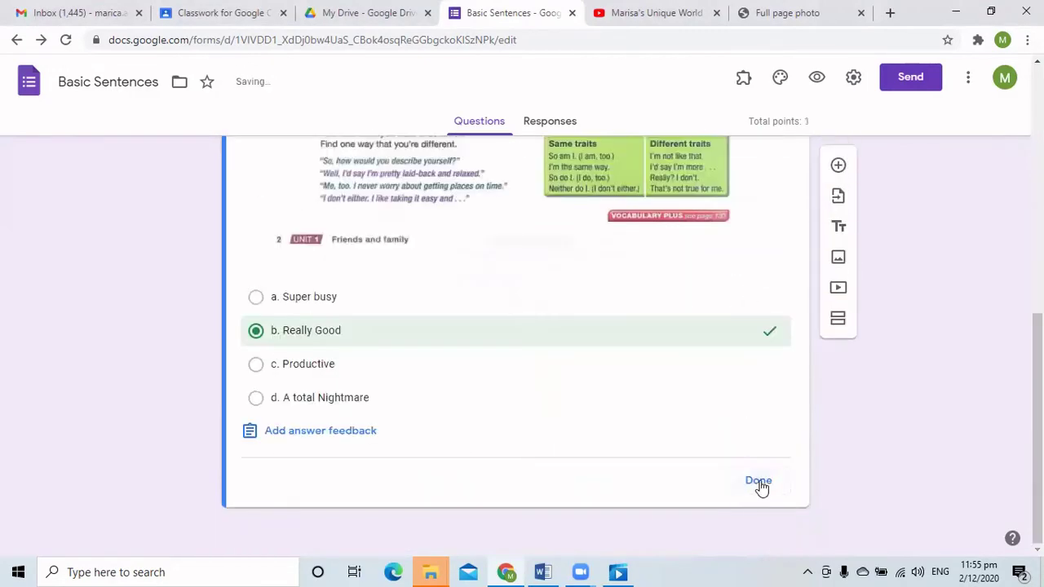
left_click(758, 482)
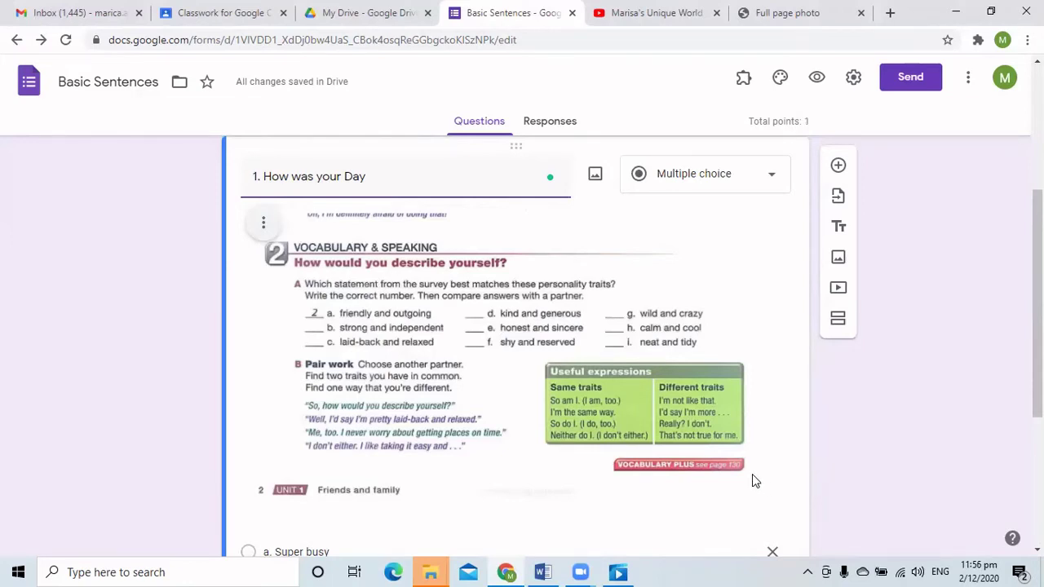
Add a title and description block below question 1 and title it "Short Story"
left_click(842, 230)
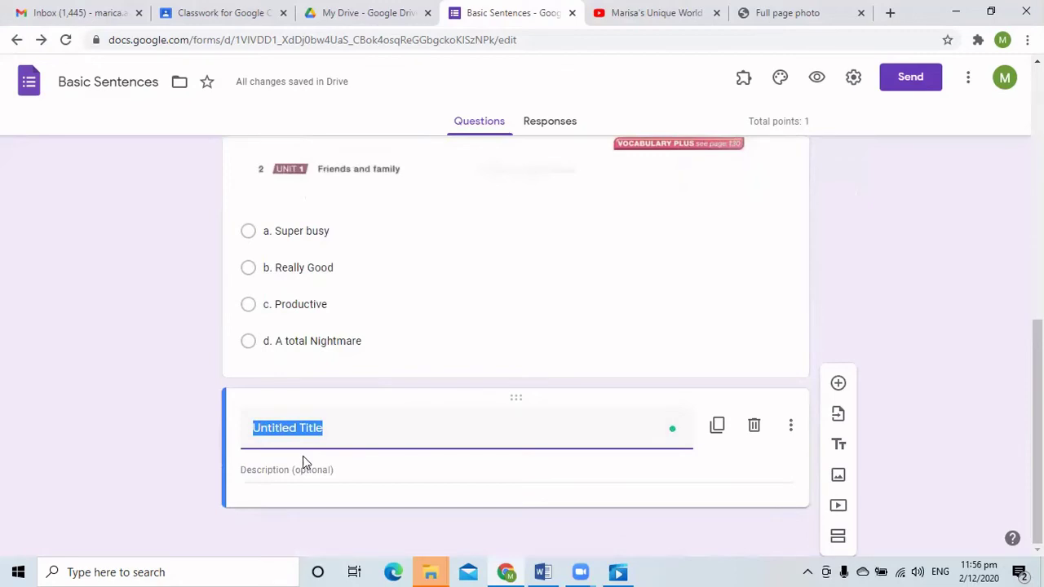
type("Sh")
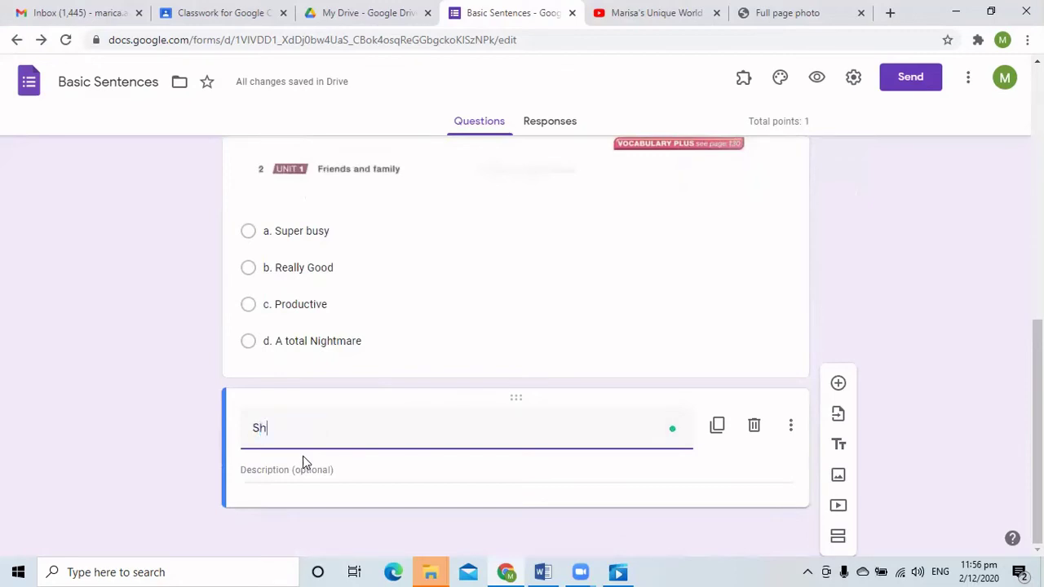
type("ort Story")
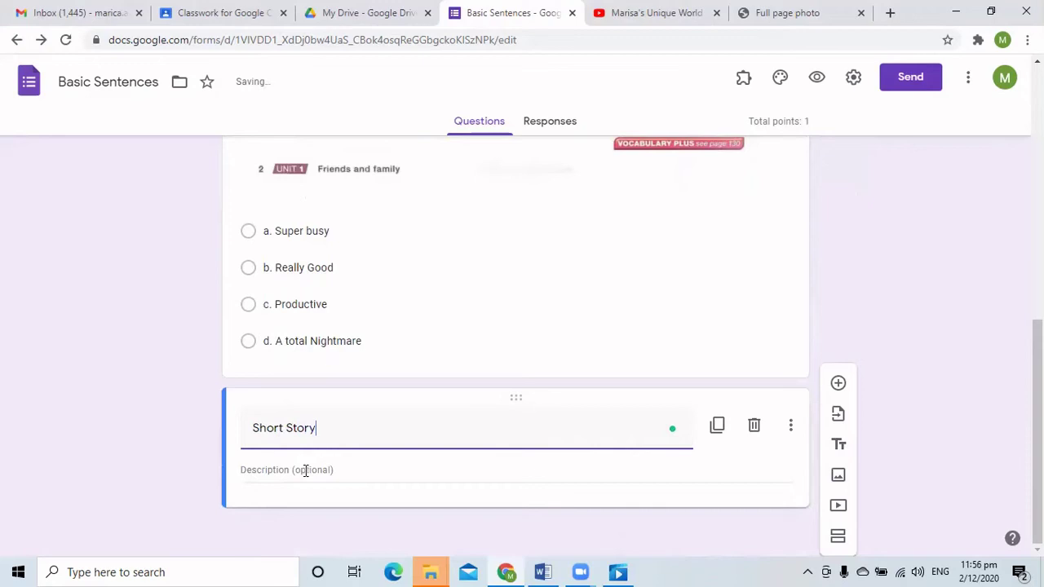
Activate the block's description, switch to the Word document and copy the "Short Stories with Questions" heading with its whole paragraph
left_click(306, 471)
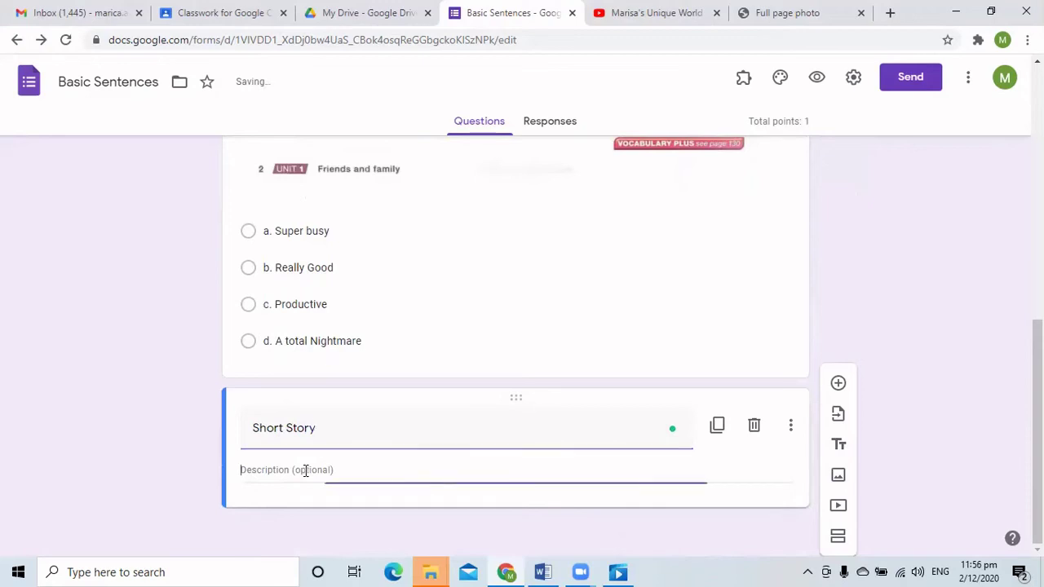
left_click(542, 572)
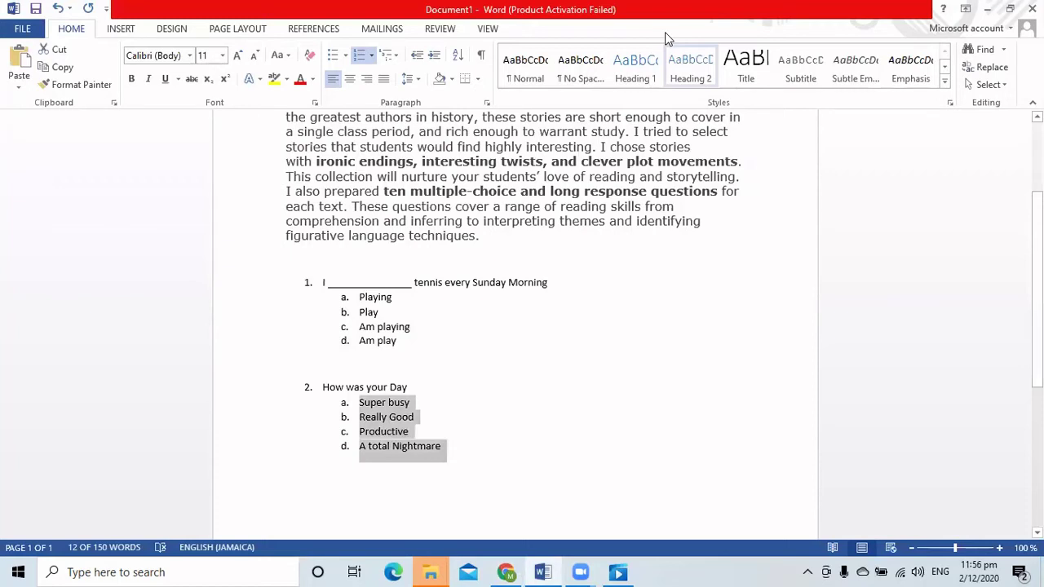
left_click(723, 561)
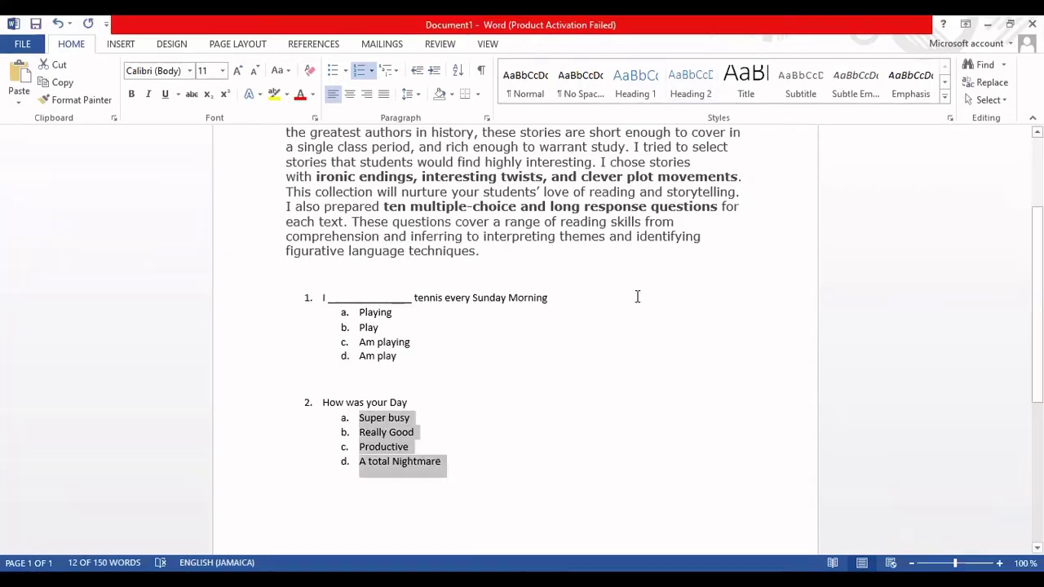
scroll(427, 268, "up", 3)
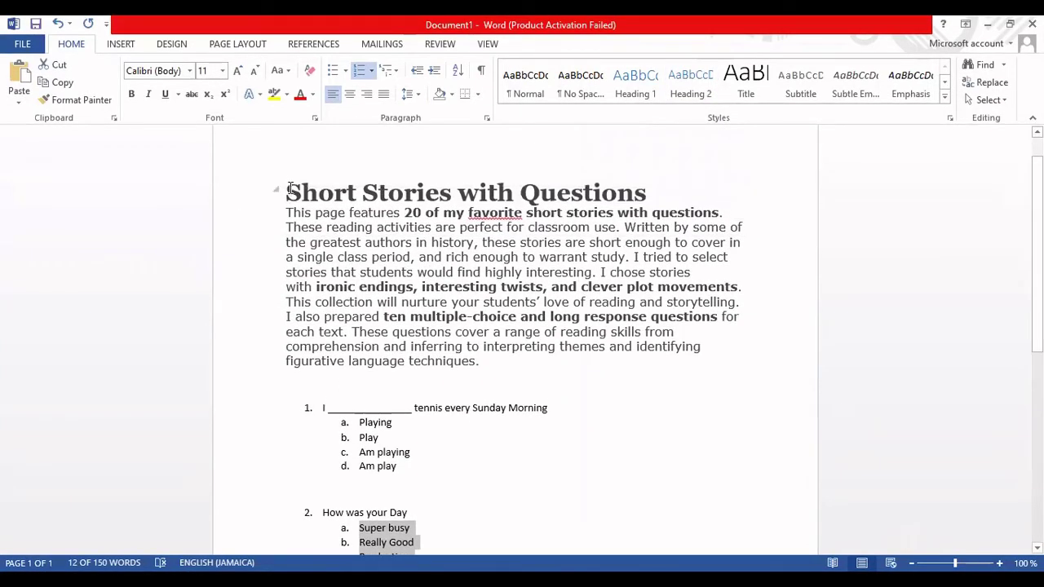
left_click_drag(291, 189, 740, 363)
key("ctrl+c")
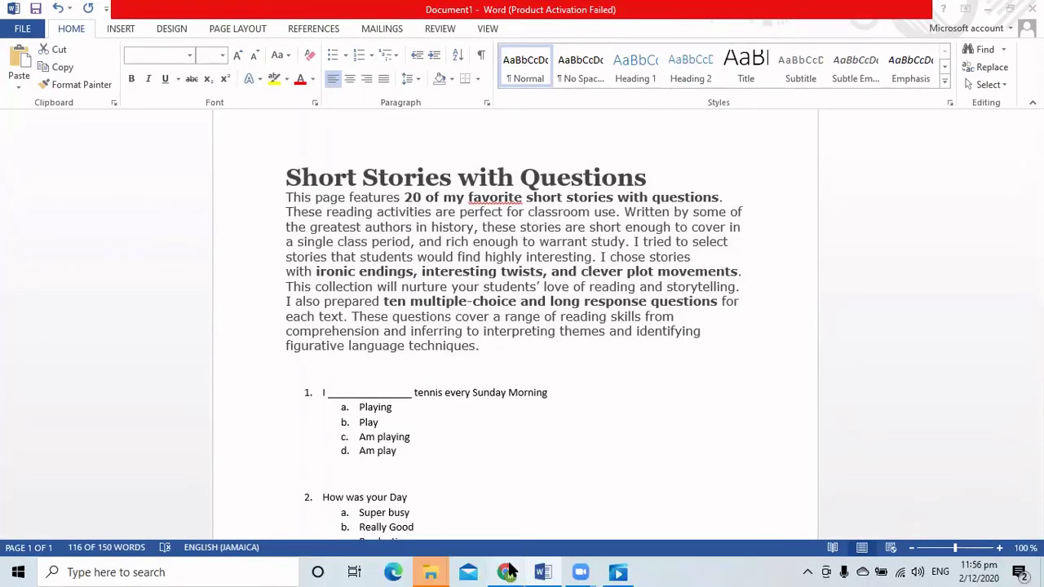
Return to the form and paste the copied heading and paragraph as the description of the "Short Story" block
left_click(507, 572)
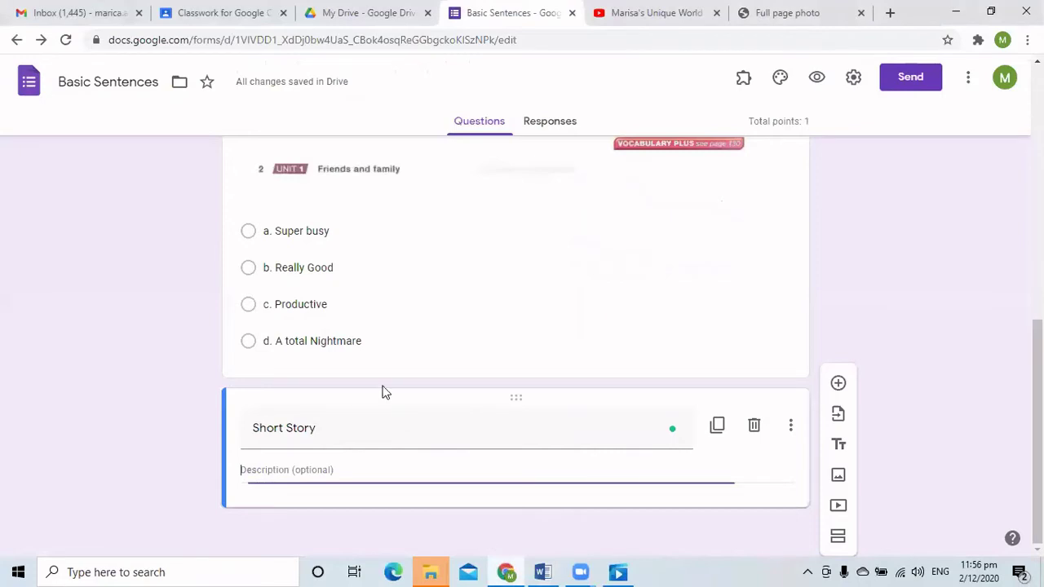
right_click(271, 471)
left_click(312, 353)
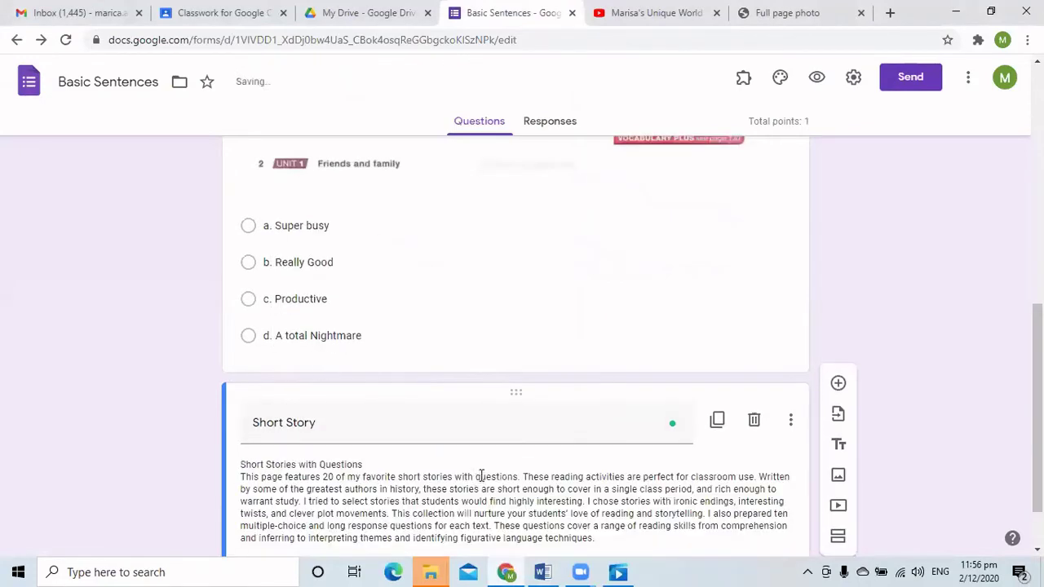
scroll(481, 475, "down", 2)
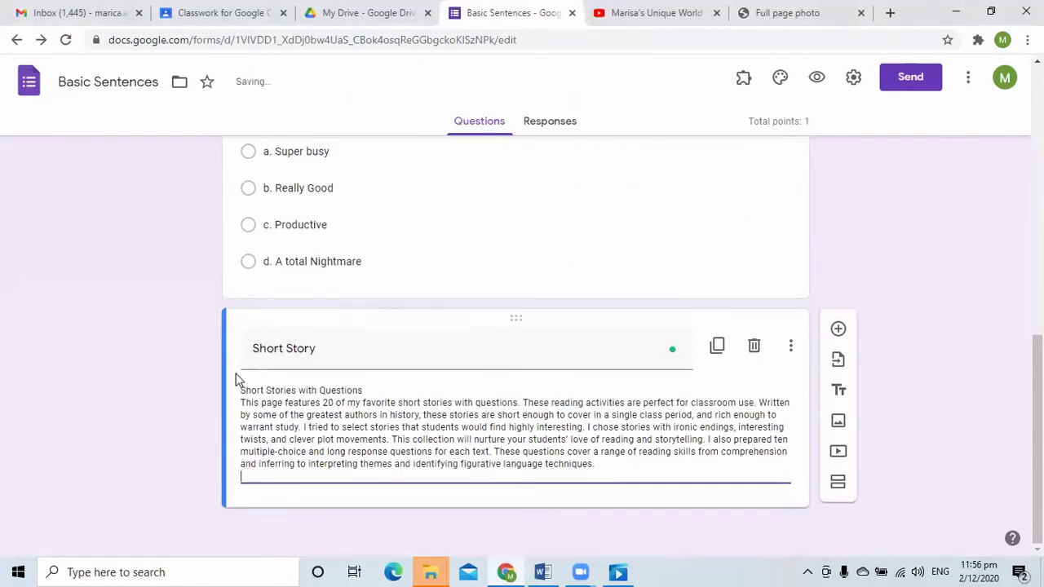
left_click_drag(246, 391, 620, 463)
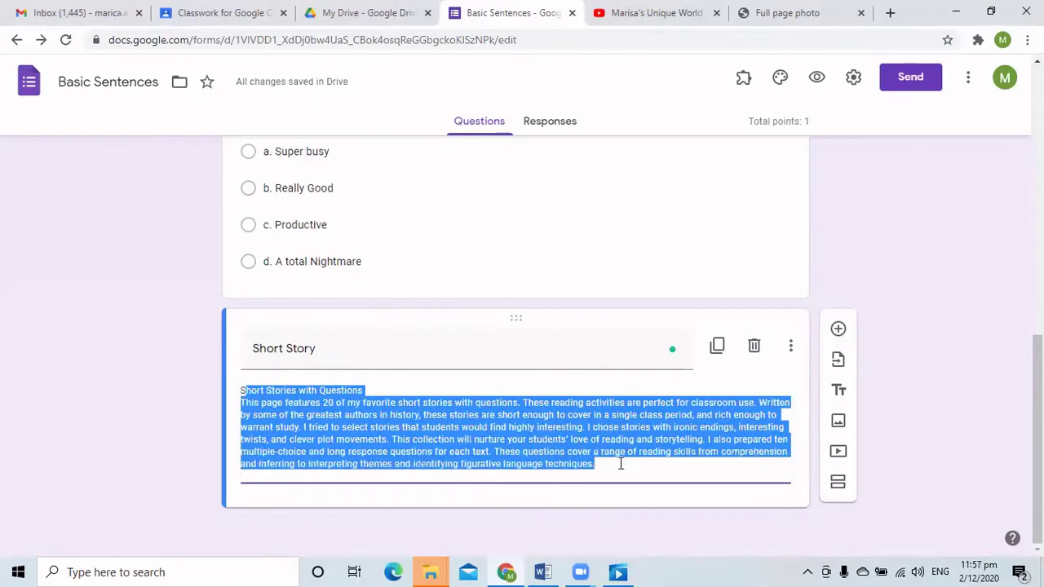
right_click(505, 429)
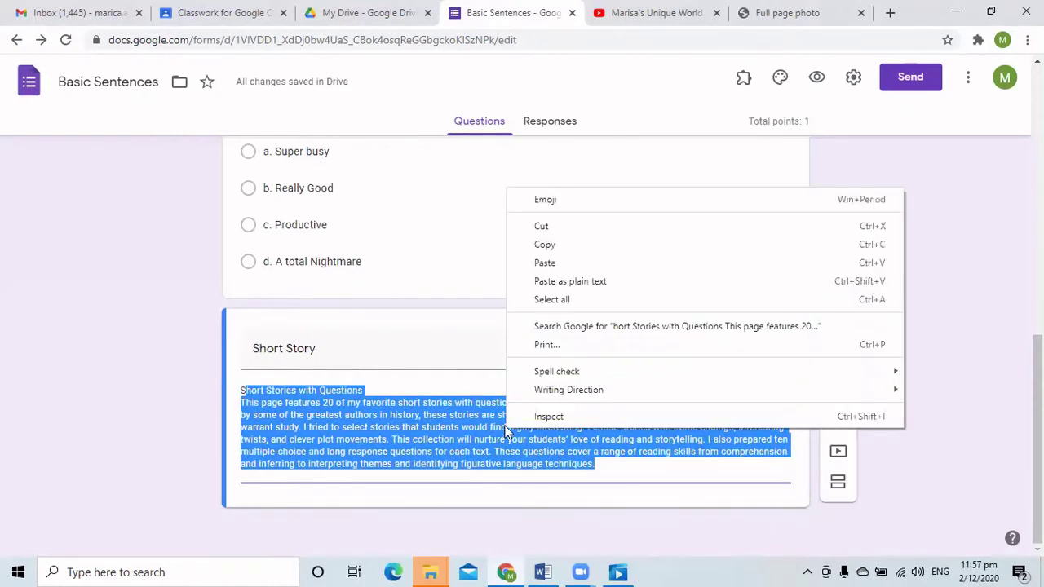
left_click(376, 387)
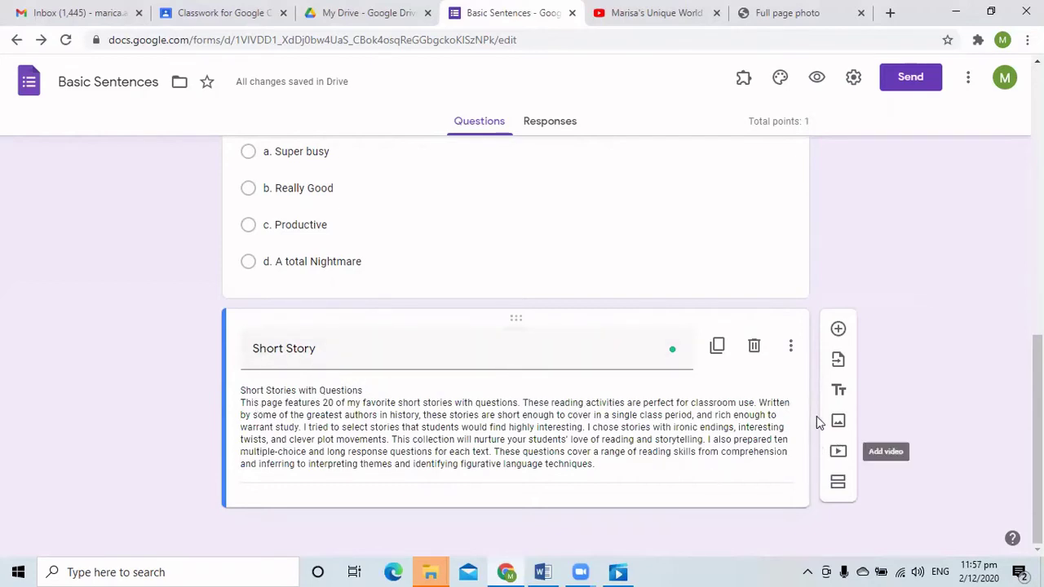
Add a new question below the "Short Story" block and start its title with "2."
left_click(839, 330)
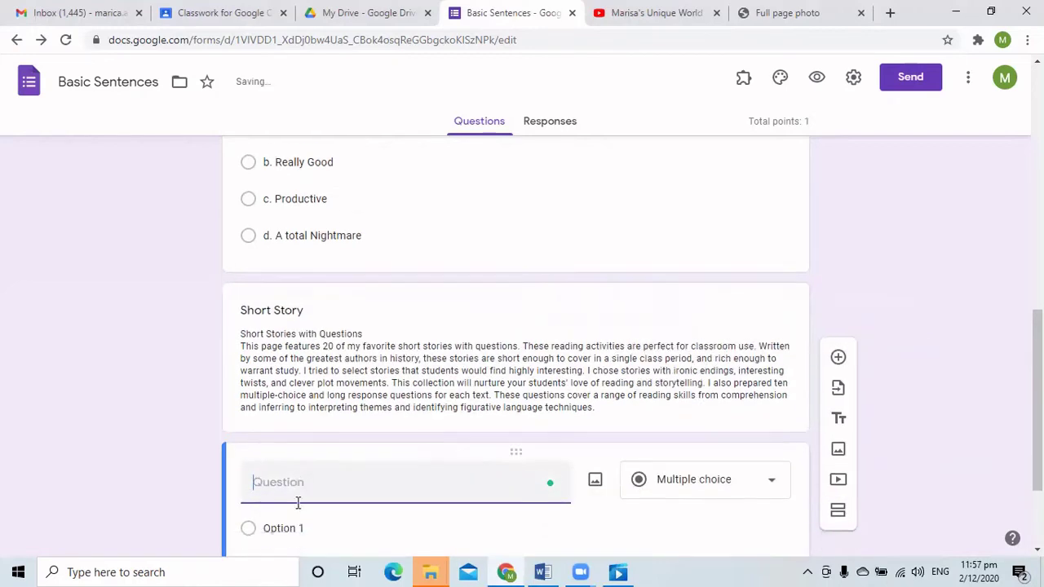
type("2.")
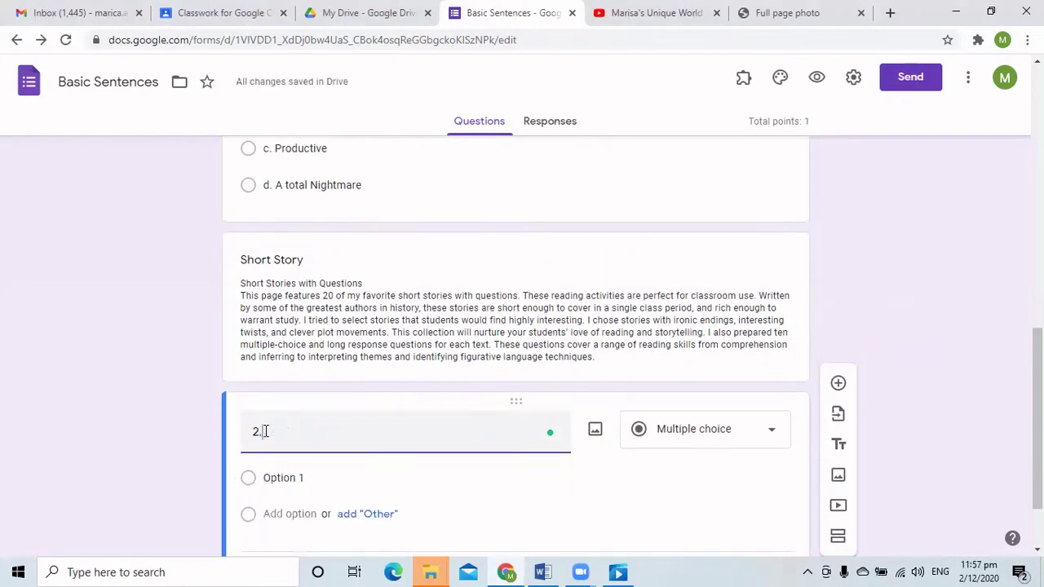
Switch to the Word document and copy the text of its question 1, "I ______ tennis every Sunday Morning"
left_click(542, 572)
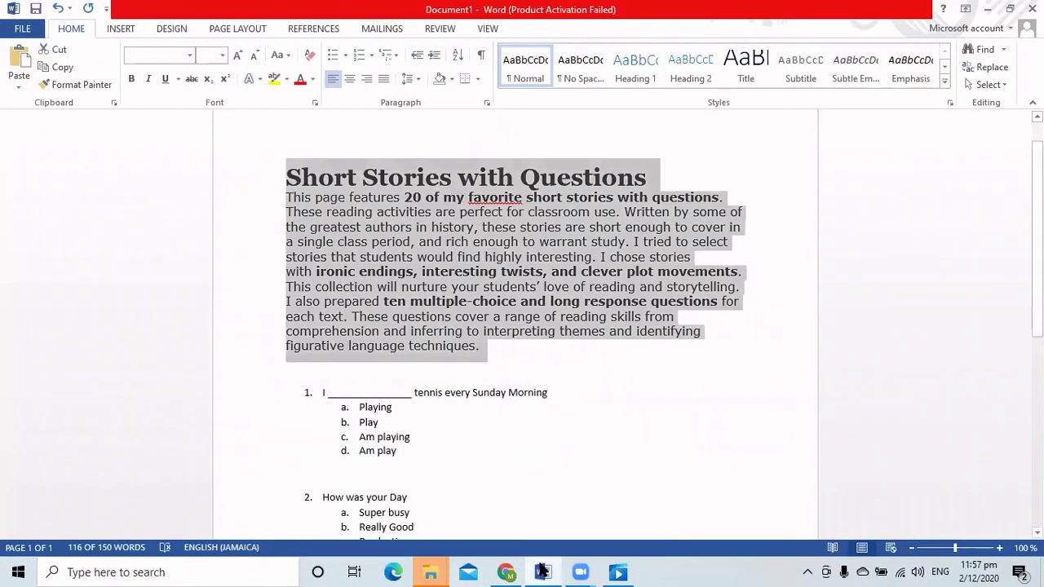
left_click_drag(328, 392, 553, 393)
right_click(516, 407)
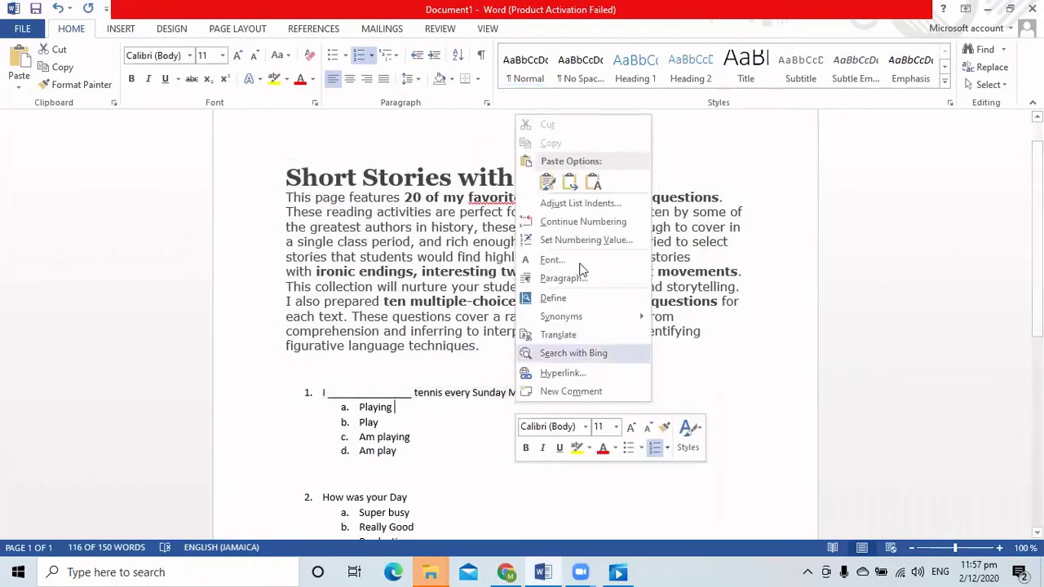
left_click(473, 437)
left_click_drag(324, 393, 532, 392)
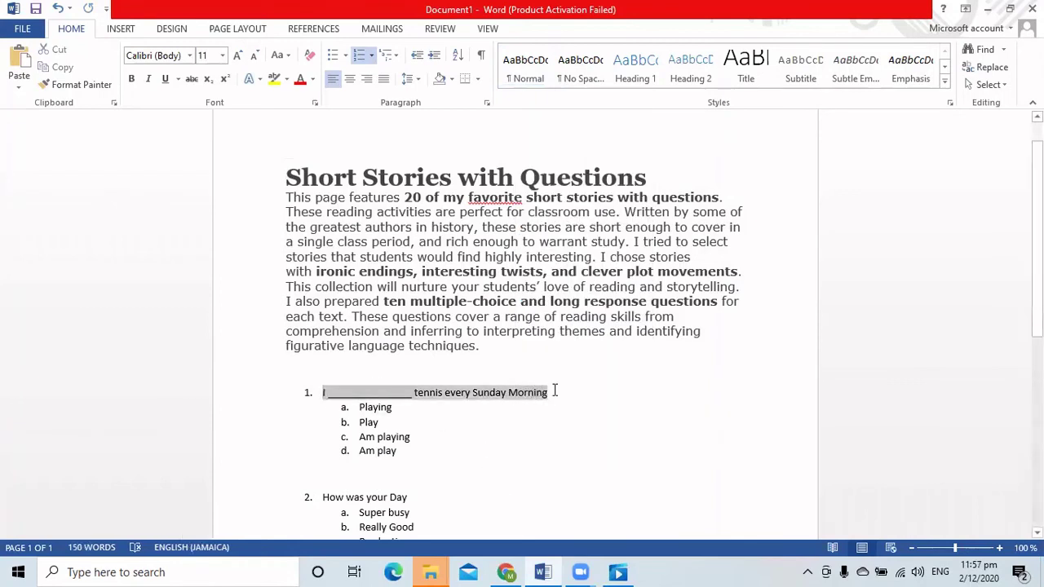
right_click(534, 397)
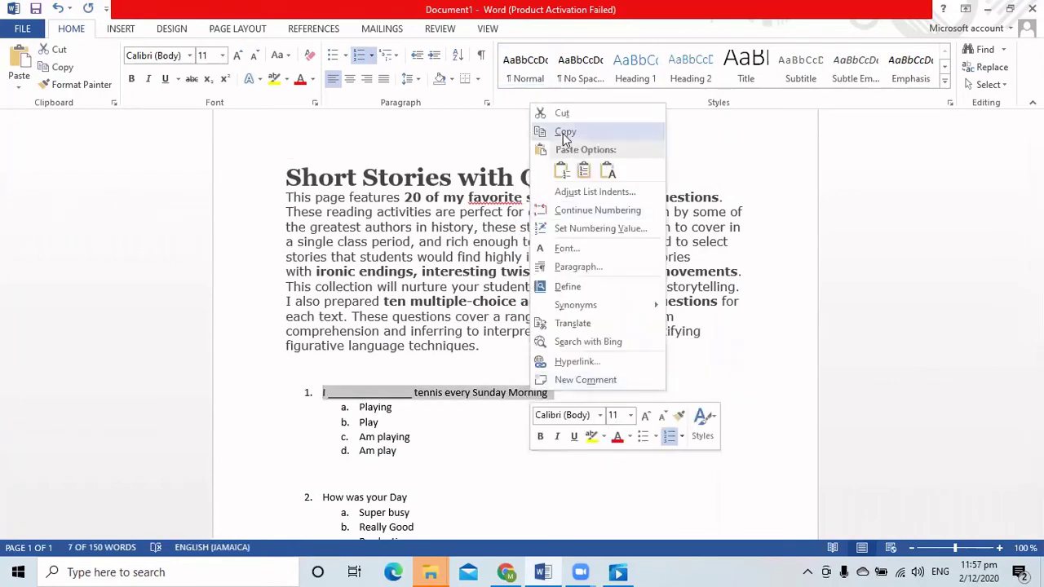
left_click(543, 133)
Return to the form and paste the copied sentence after "2." in the new question's title
left_click(506, 572)
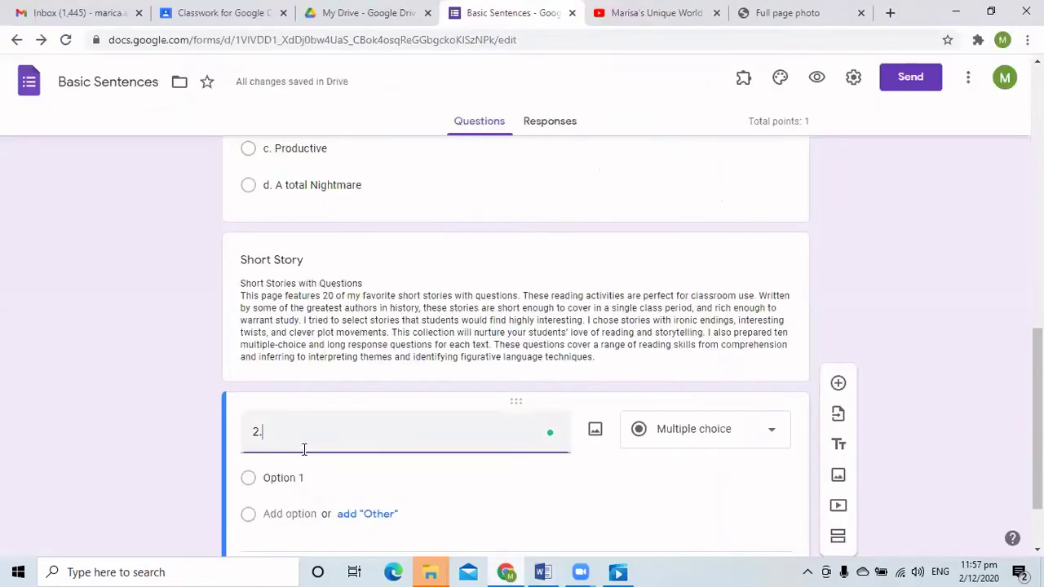
right_click(296, 438)
left_click(335, 315)
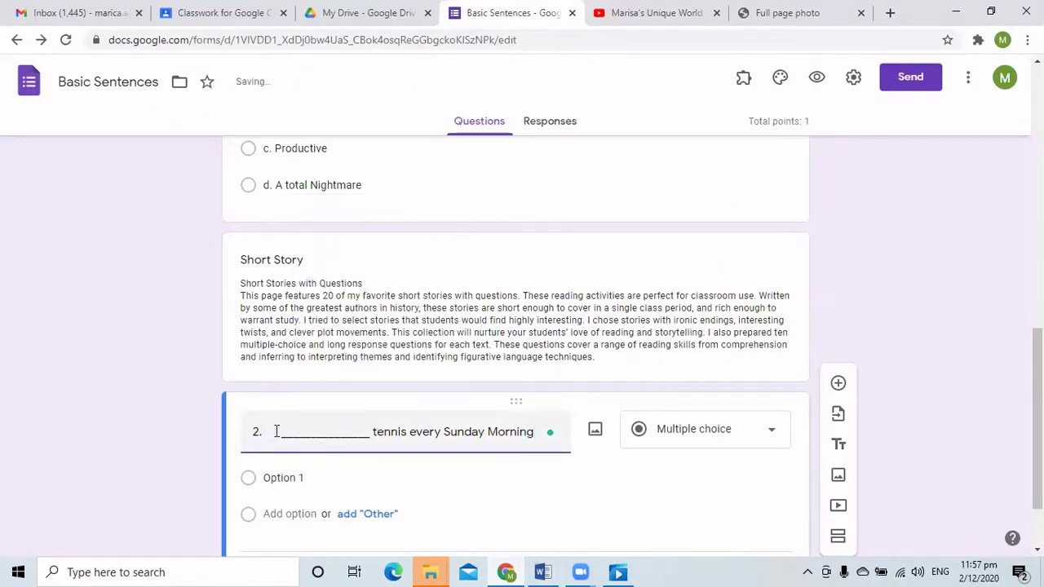
Select Option 1 of the new question, switch to the Word document and copy the four answers from "Playing" to "Am play"
left_click(281, 477)
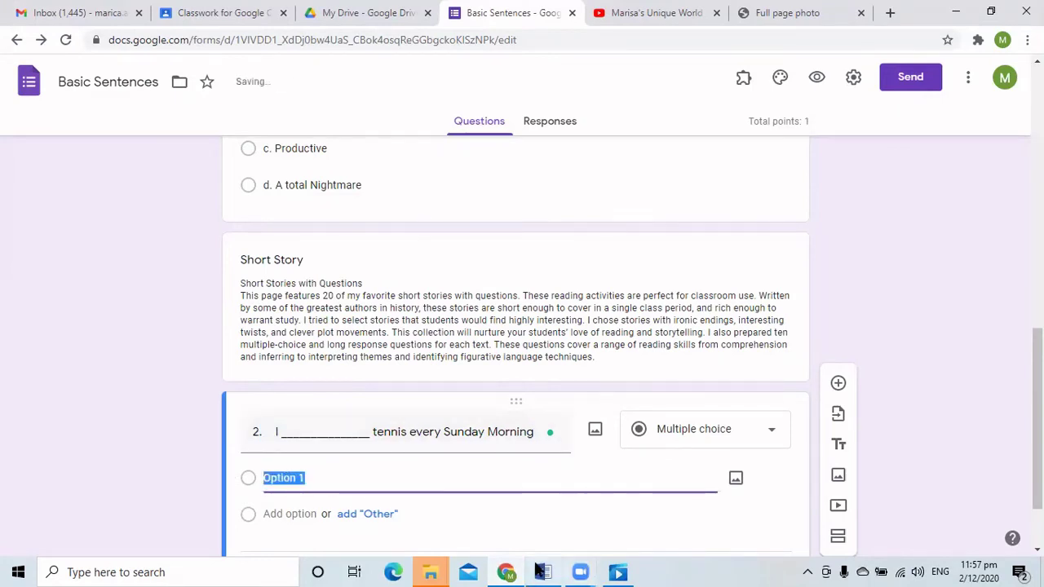
left_click(542, 572)
left_click_drag(361, 407, 385, 447)
right_click(378, 436)
left_click(423, 179)
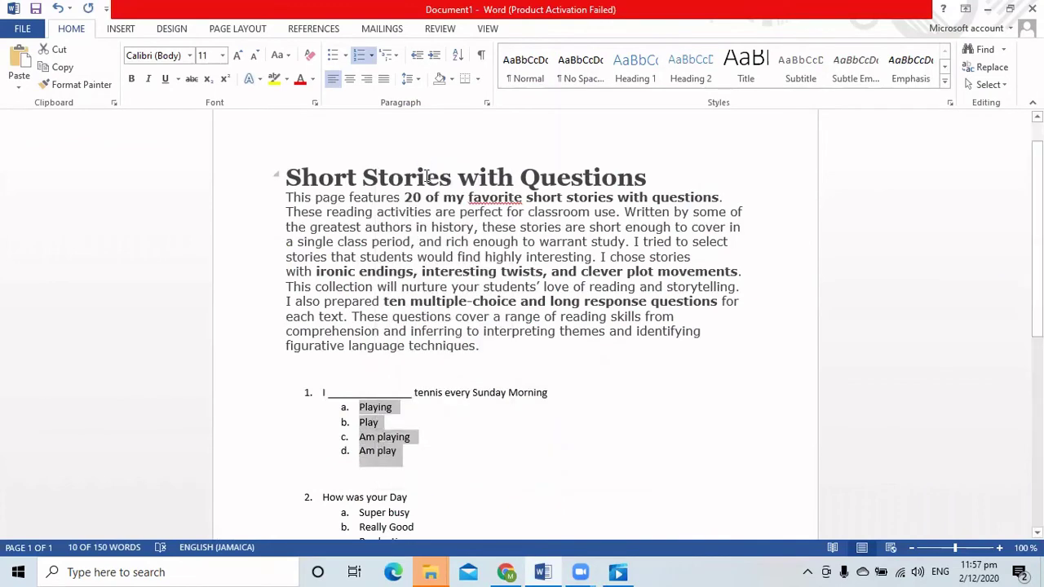
Return to the form and paste the copied answers over Option 1 as question 2's four multiple-choice options
left_click(506, 571)
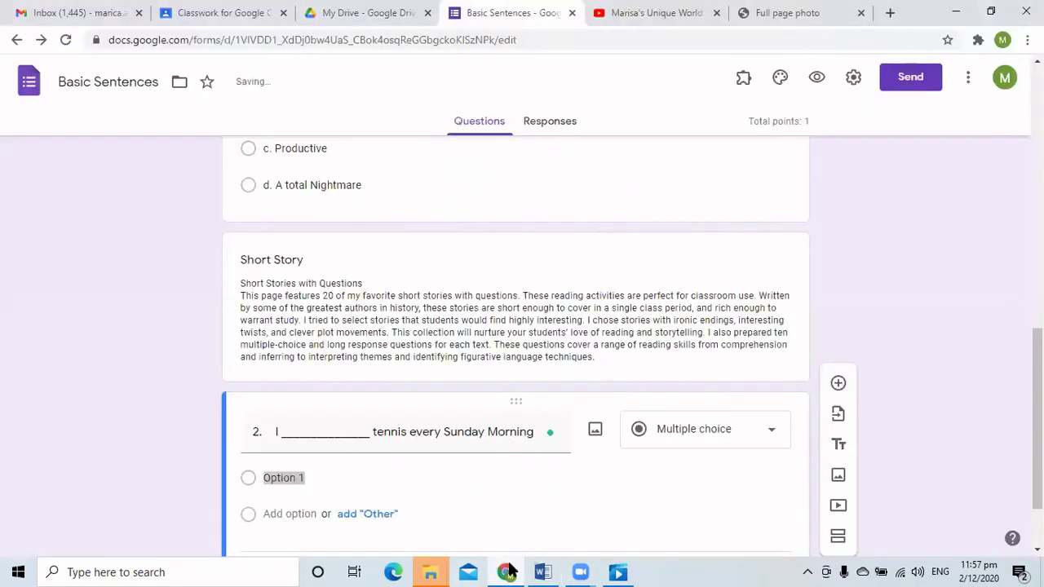
right_click(285, 477)
left_click(328, 322)
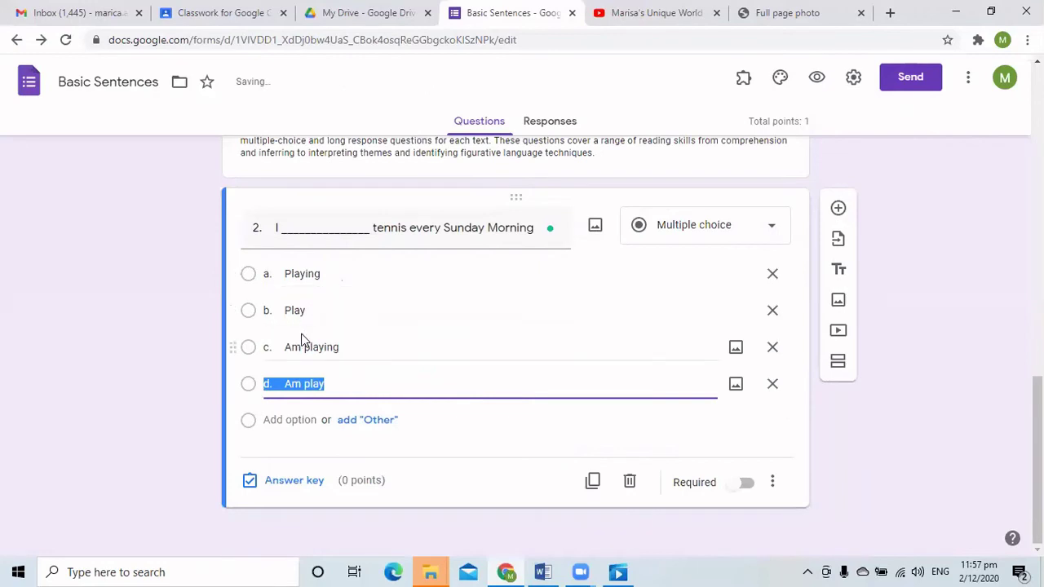
Set "b. Play" as the correct answer in question 2's answer key and make the question worth 1 point
left_click(276, 481)
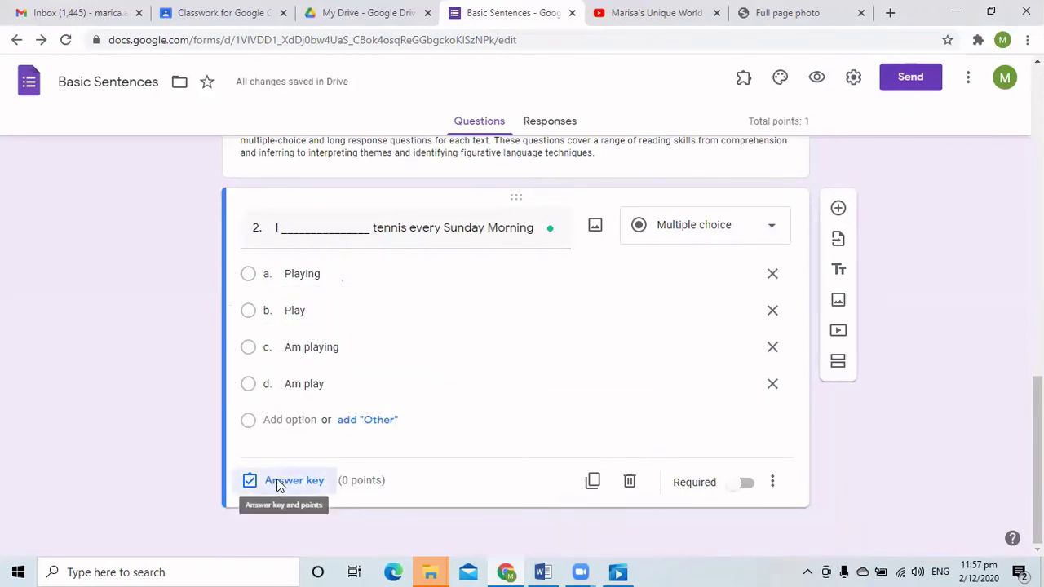
left_click(257, 344)
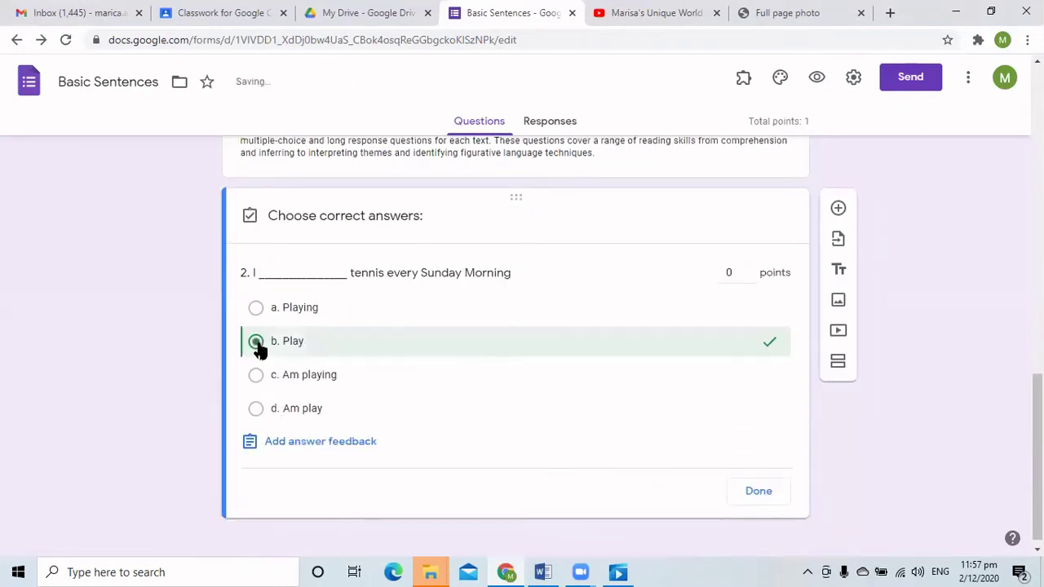
left_click(748, 272)
left_click(758, 494)
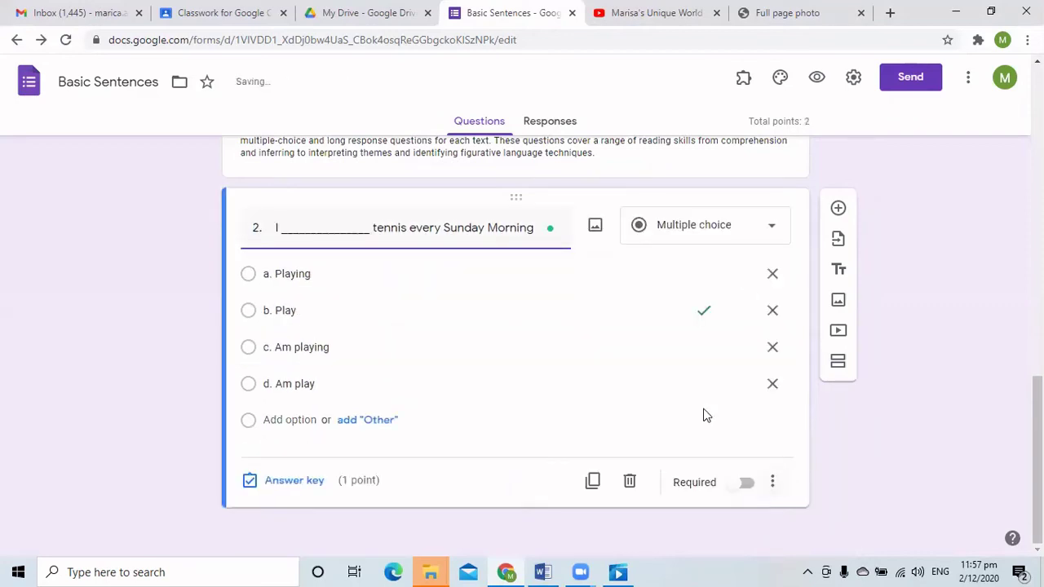
scroll(653, 412, "up", 4)
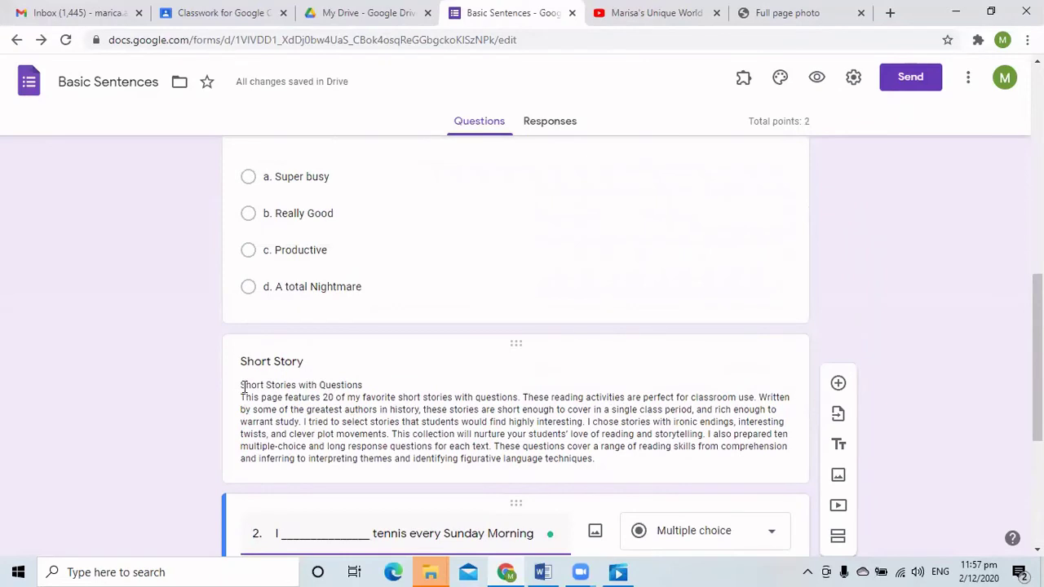
left_click(349, 414)
key("ctrl+a")
right_click(543, 454)
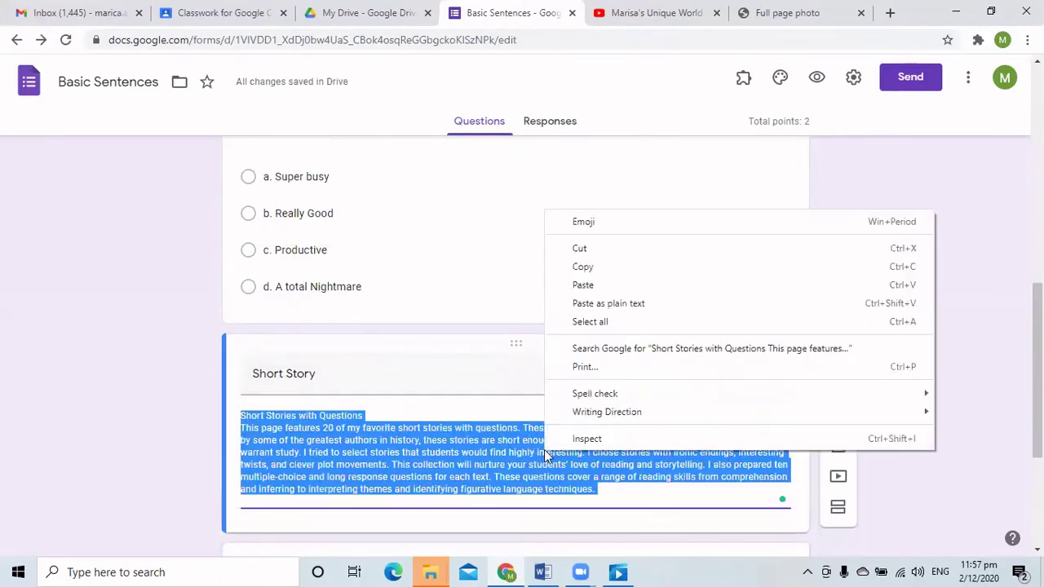
key("Escape")
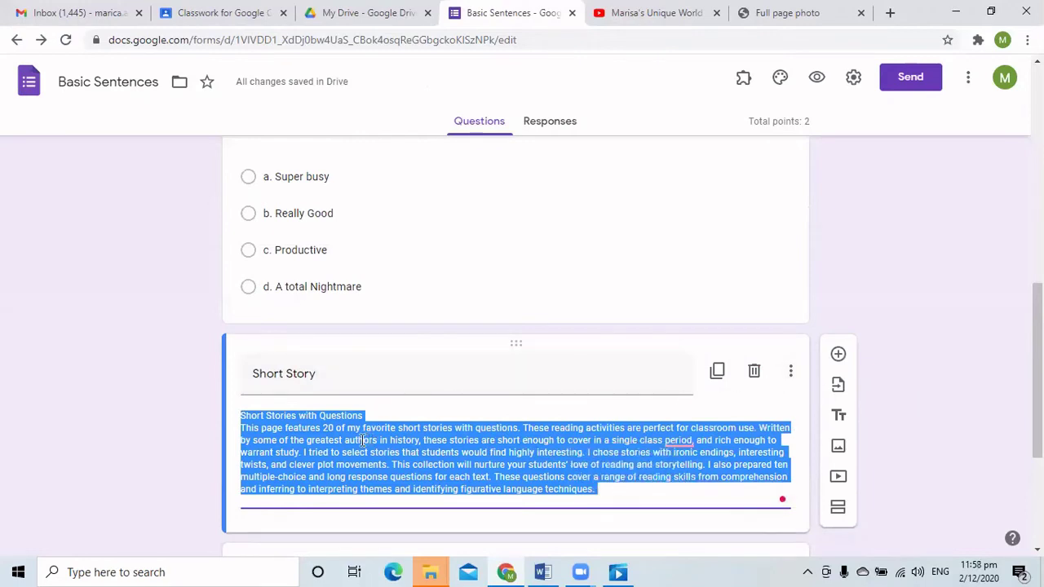
scroll(375, 345, "up", 4)
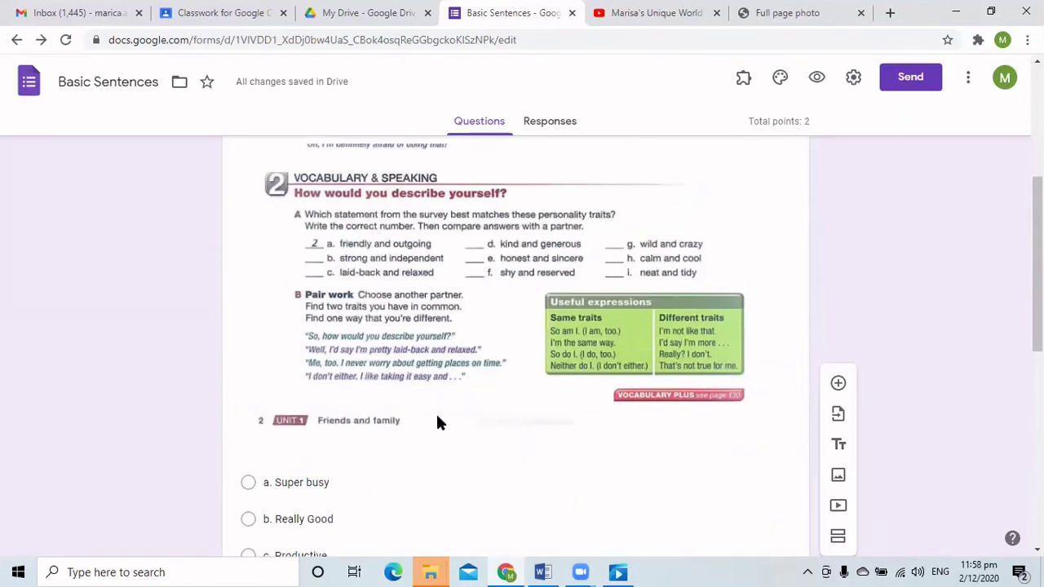
scroll(437, 404, "down", 5)
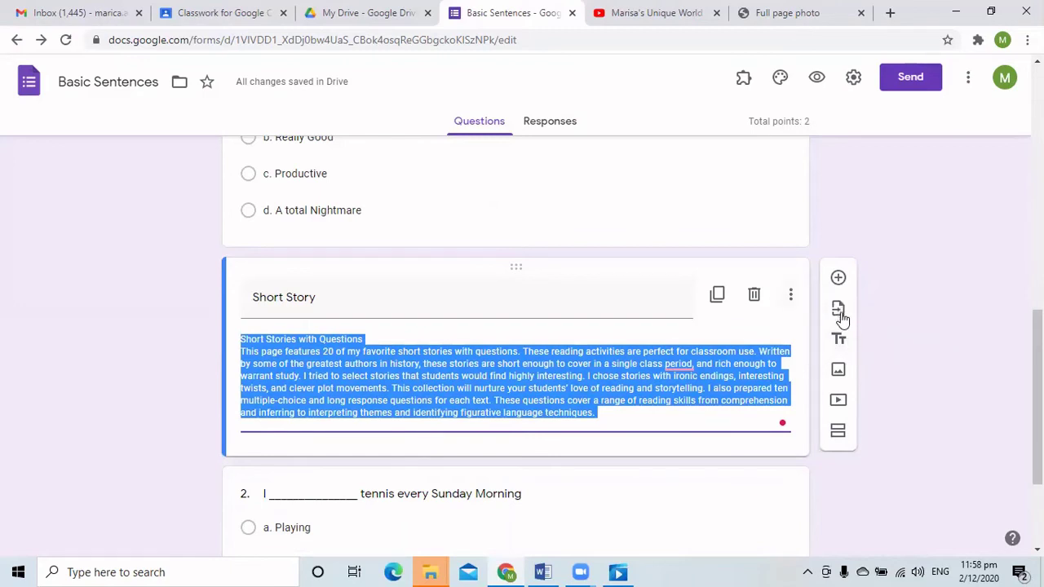
left_click(841, 342)
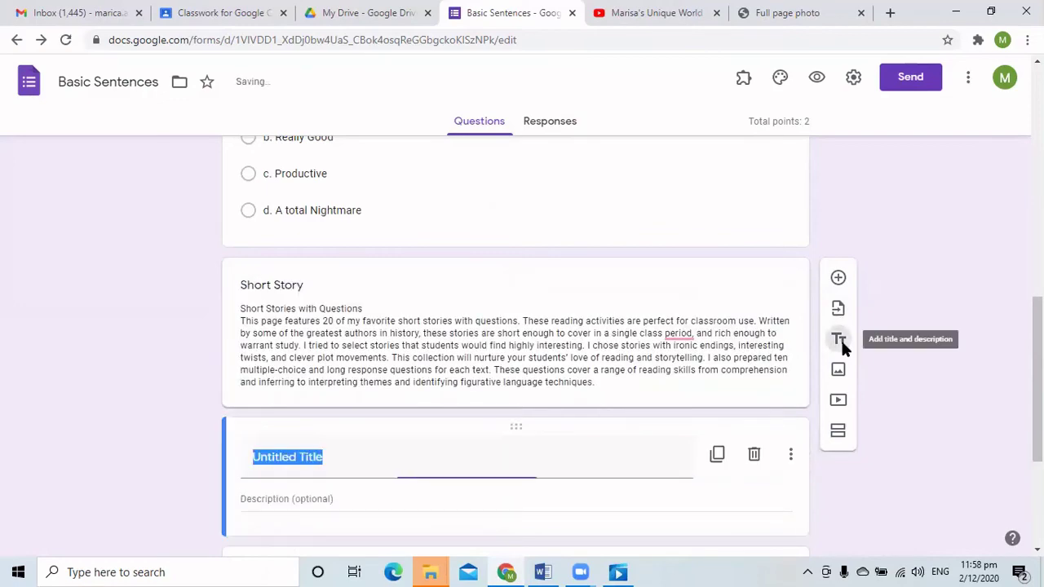
scroll(402, 400, "down", 3)
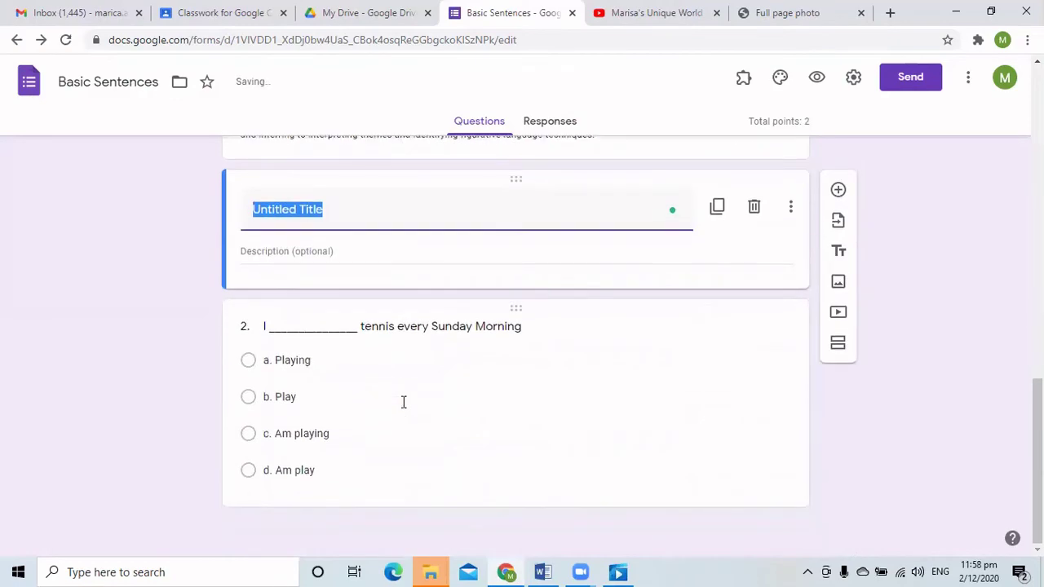
scroll(522, 366, "up", 2)
scroll(635, 362, "up", 1)
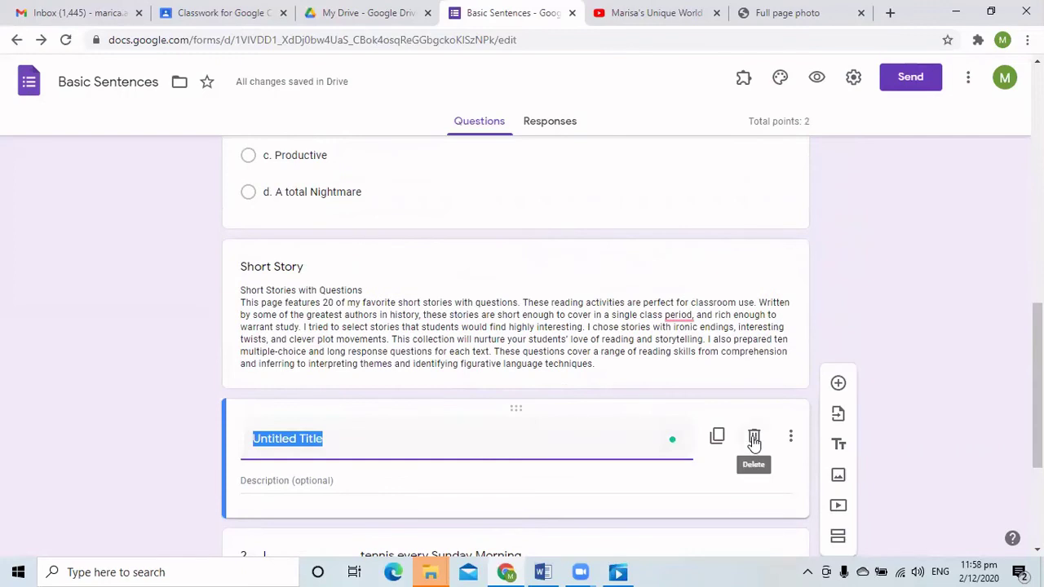
left_click(754, 438)
Select question 2 about tennis and add a title and description block directly below it
scroll(745, 438, "down", 2)
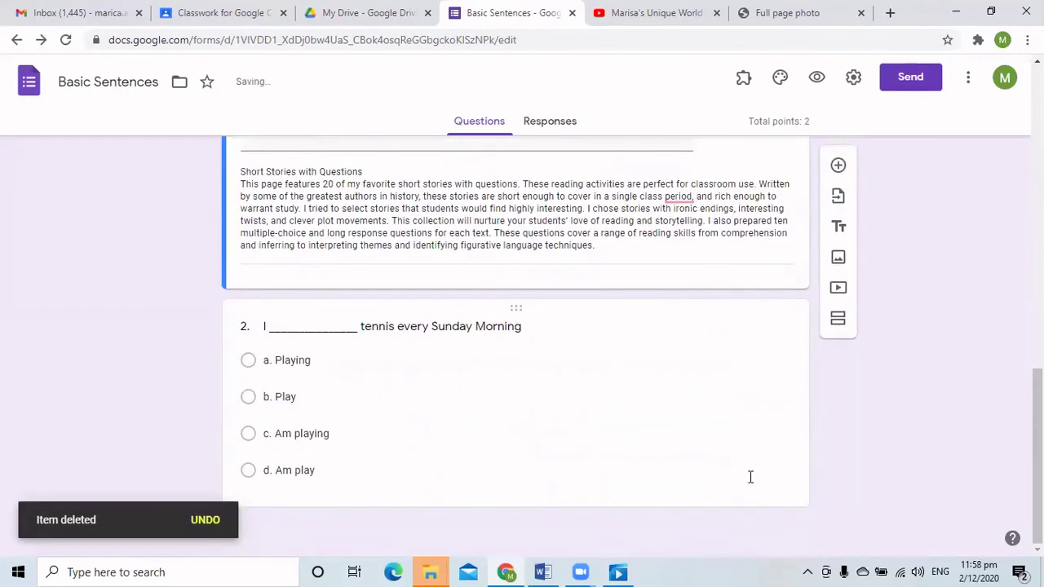
left_click(757, 489)
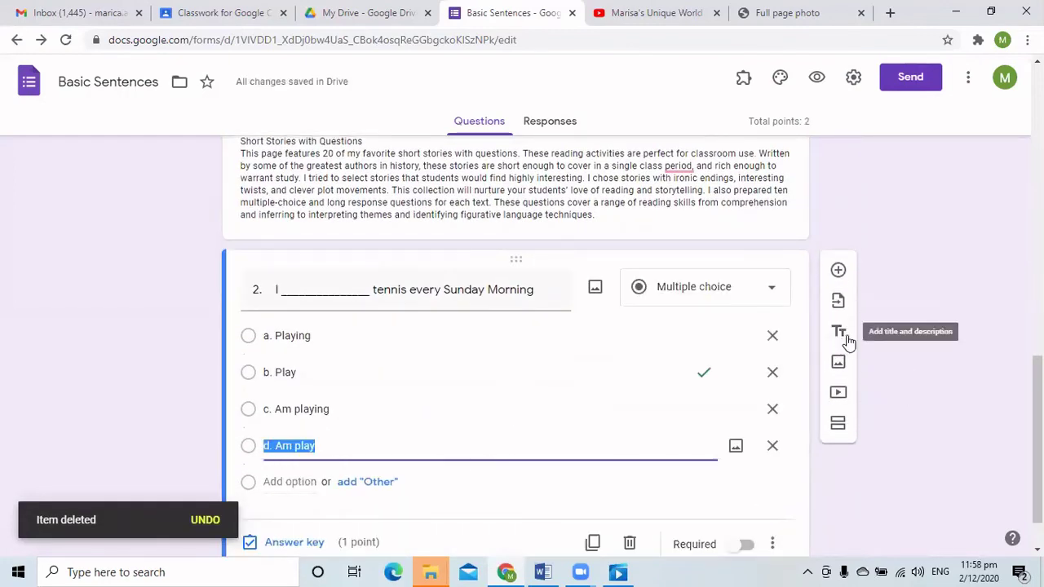
left_click(840, 332)
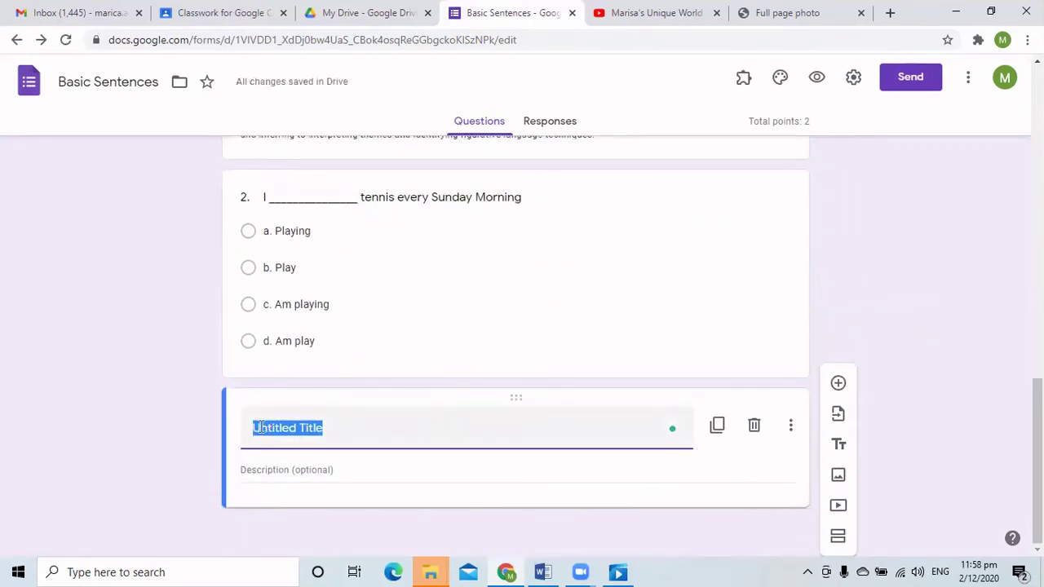
right_click(261, 427)
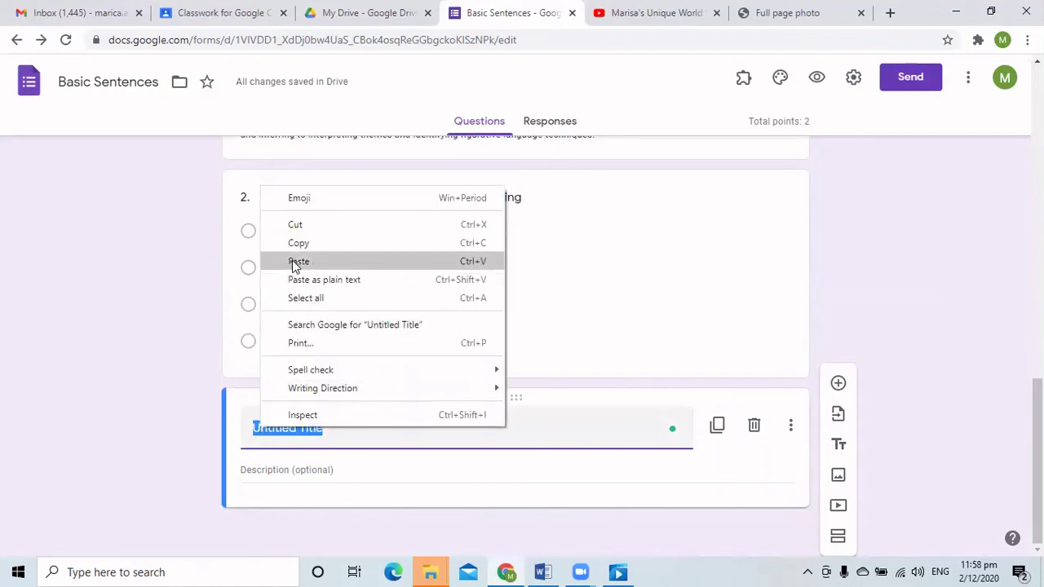
left_click(291, 263)
left_click_drag(538, 430, 245, 429)
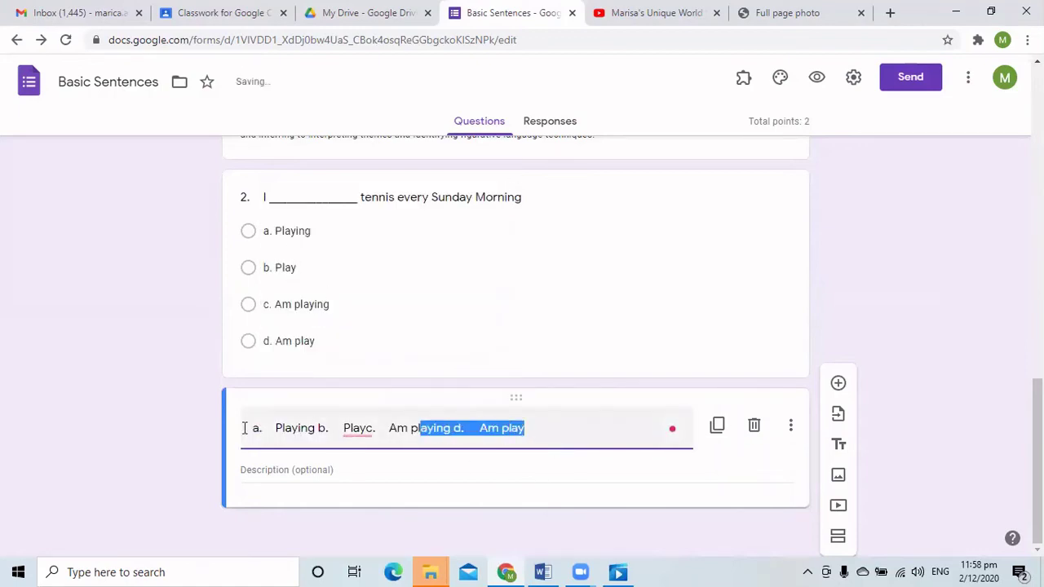
key("ctrl+x")
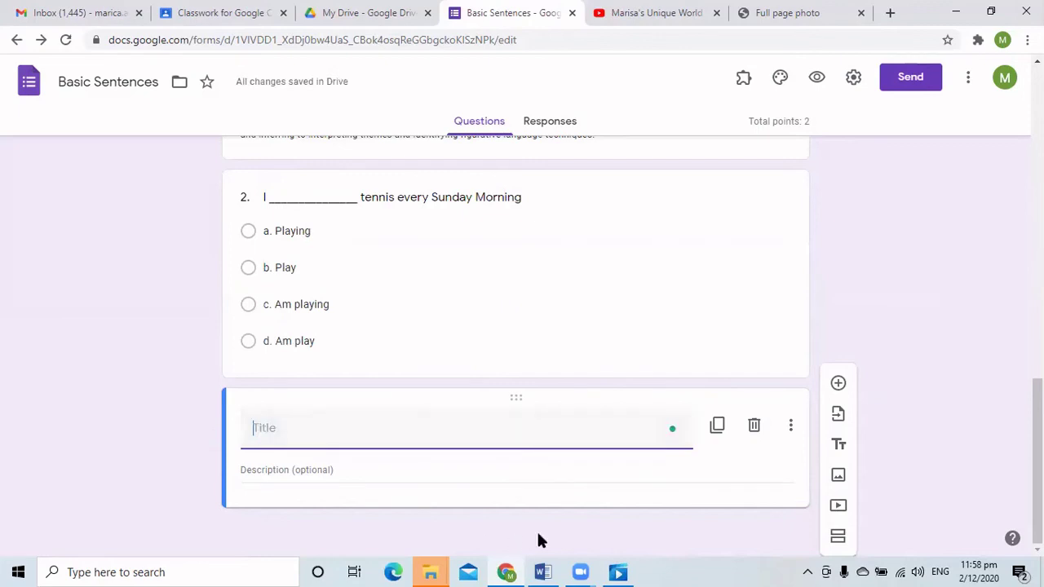
Switch to the Word document and copy the "Short Stories with Questions" heading together with its paragraph
left_click(542, 570)
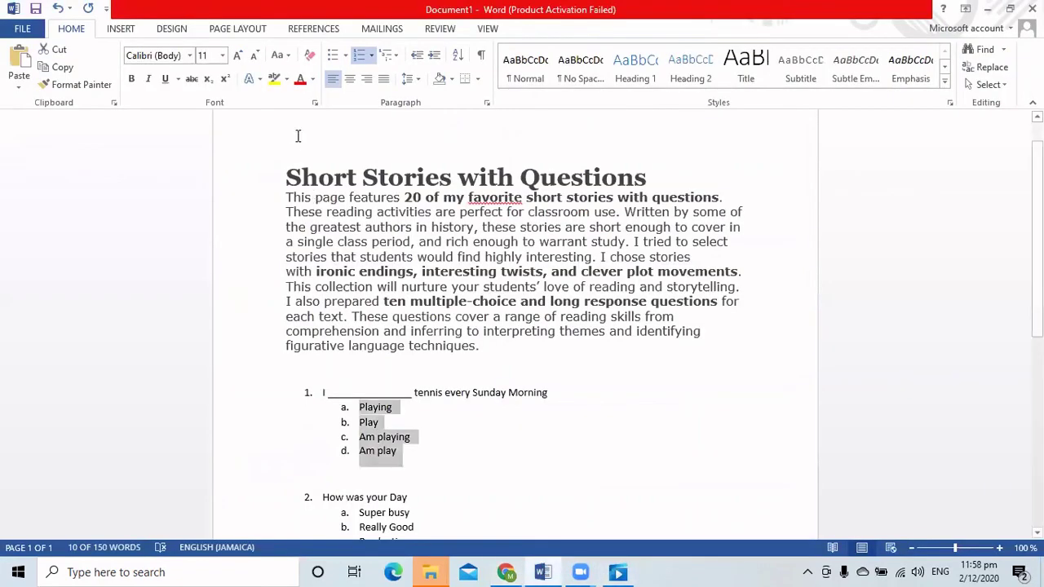
left_click_drag(287, 172, 676, 343)
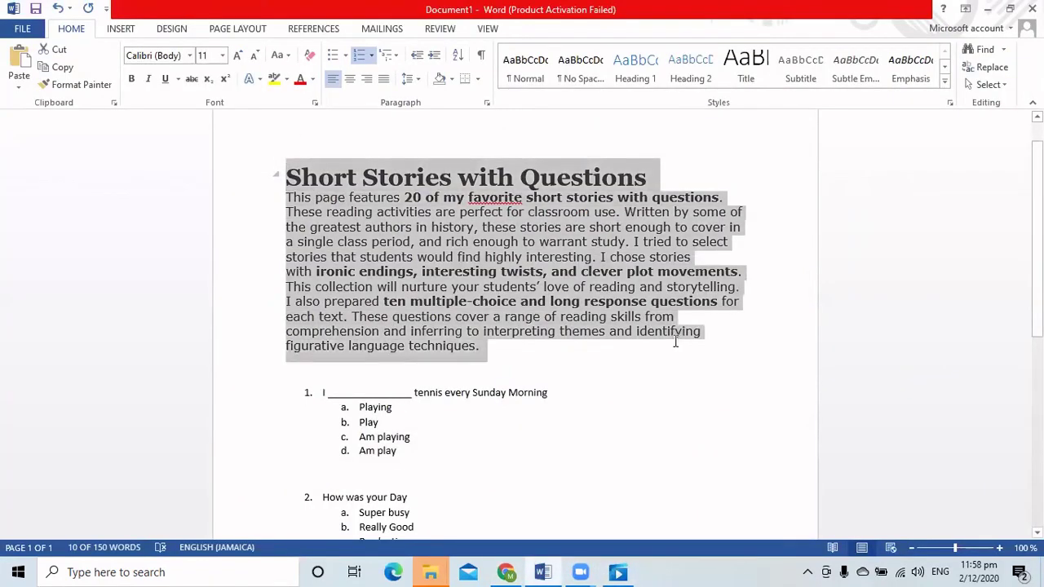
right_click(464, 248)
left_click(500, 277)
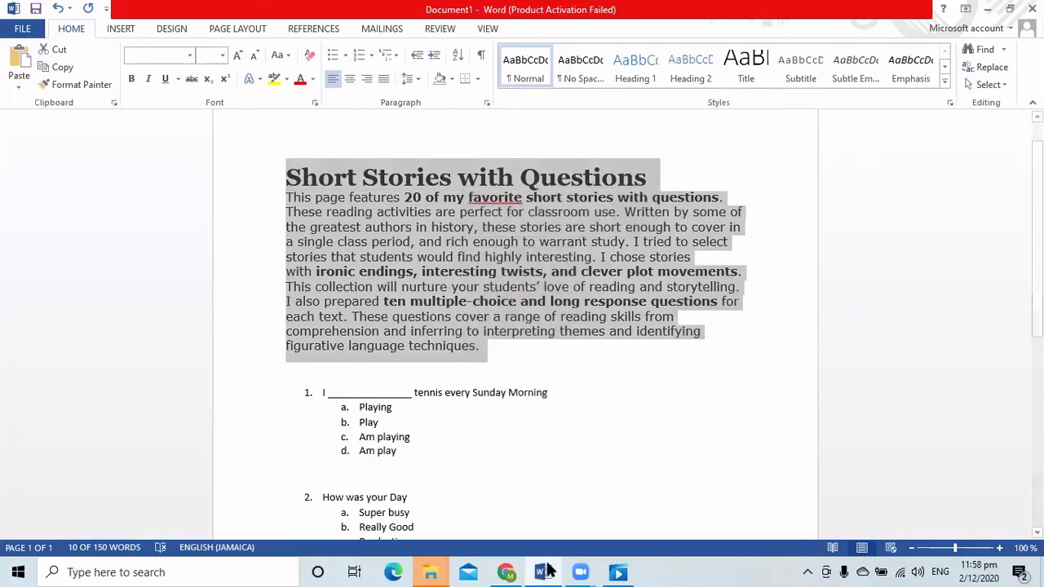
Return to the form, paste the copied passage as the new block's title and add a blank multiple-choice question below it
left_click(505, 572)
left_click(263, 429)
right_click(264, 429)
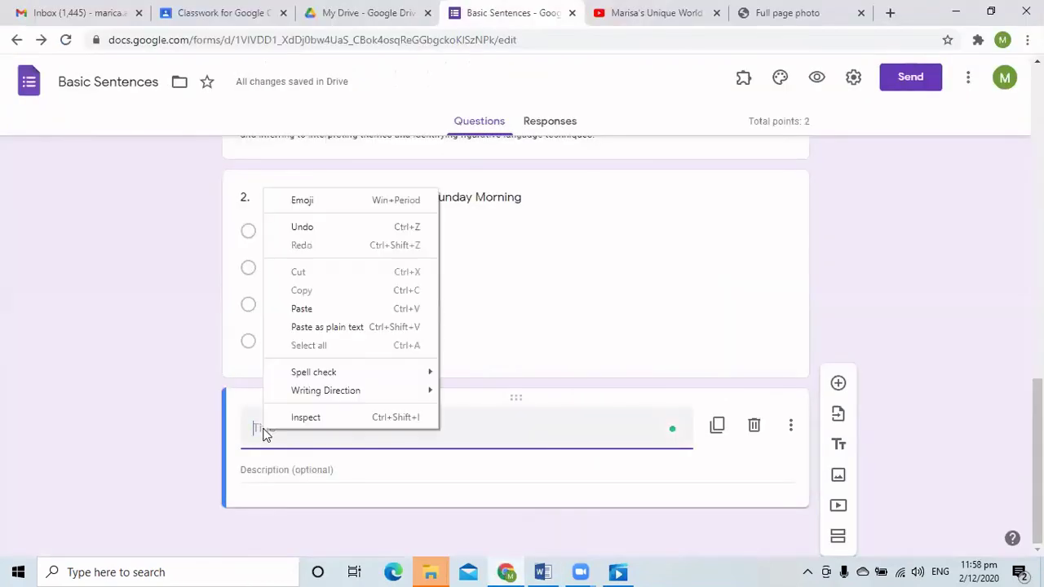
left_click(301, 309)
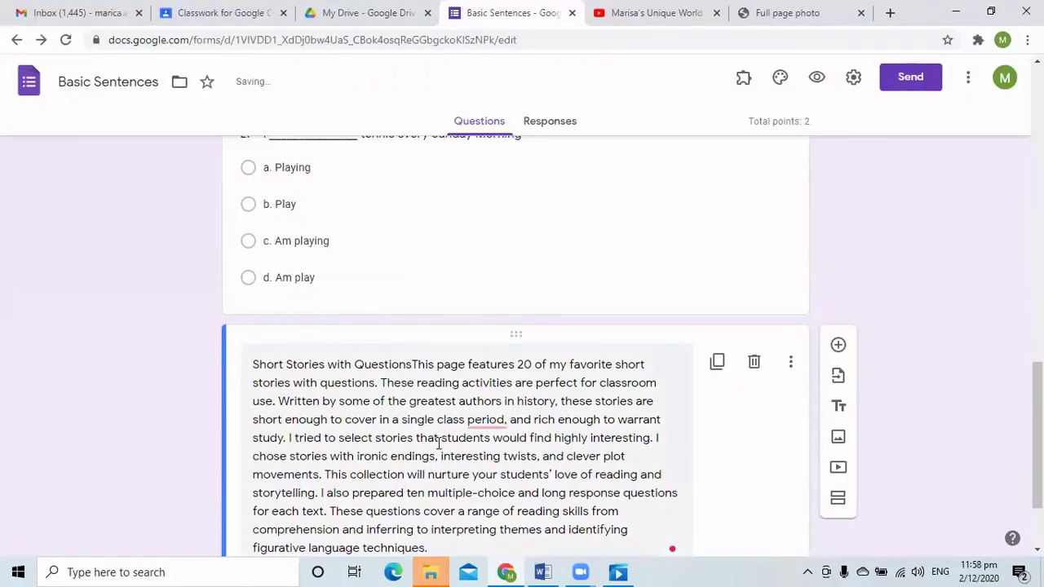
scroll(433, 440, "down", 2)
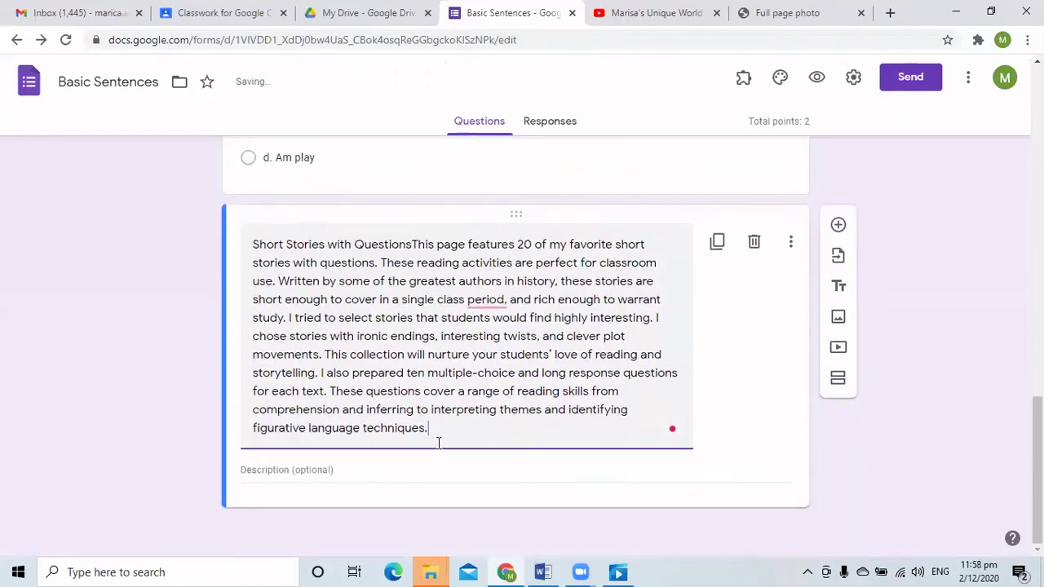
left_click(838, 225)
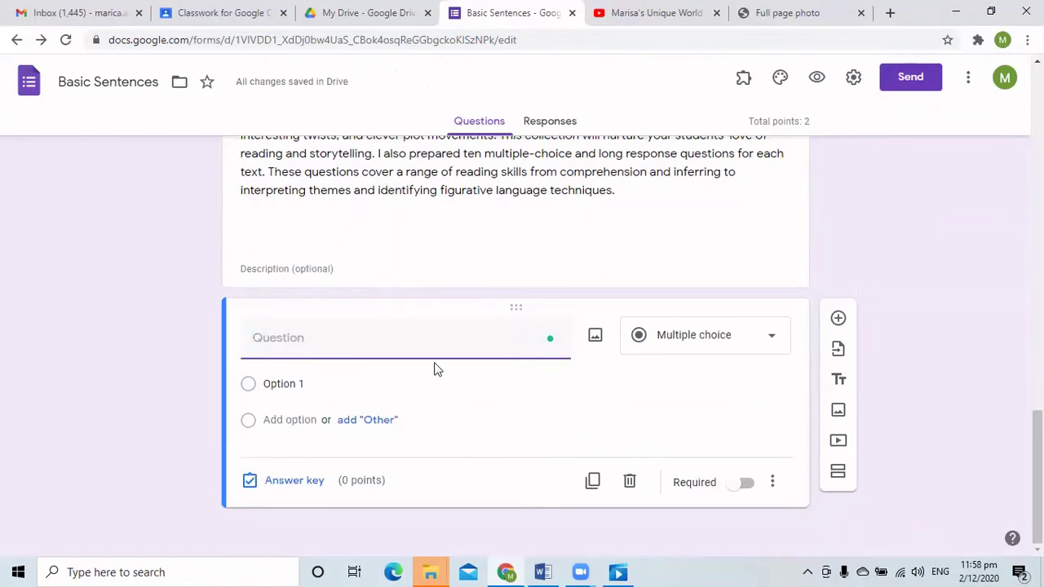
scroll(434, 369, "up", 20)
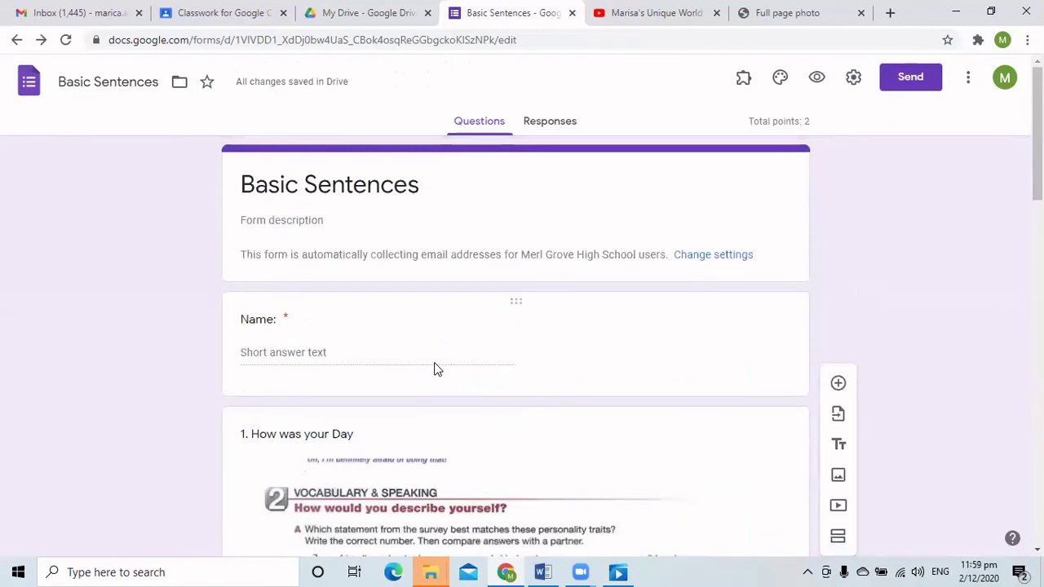
scroll(428, 367, "down", 3)
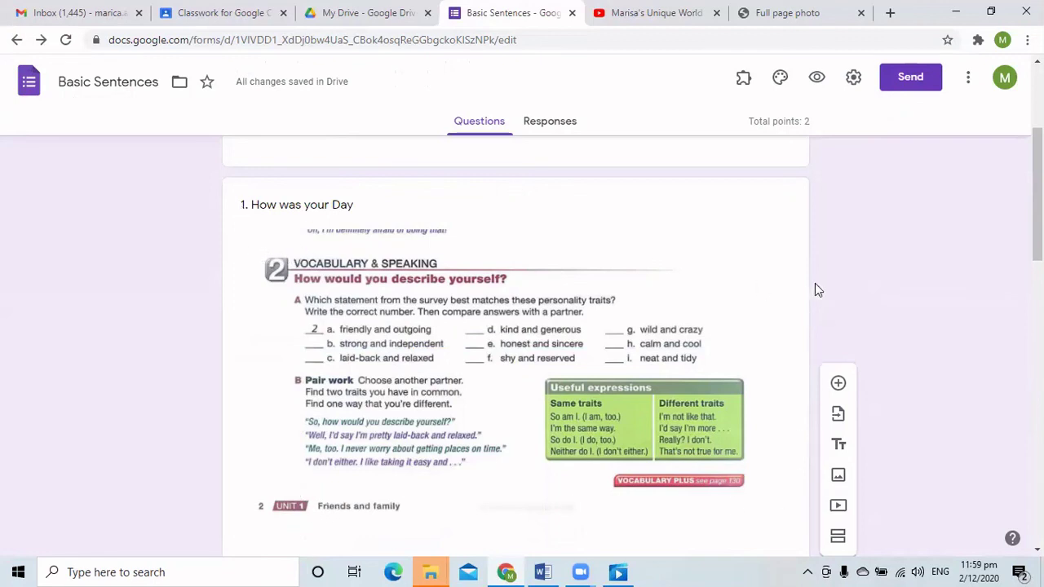
scroll(694, 292, "down", 10)
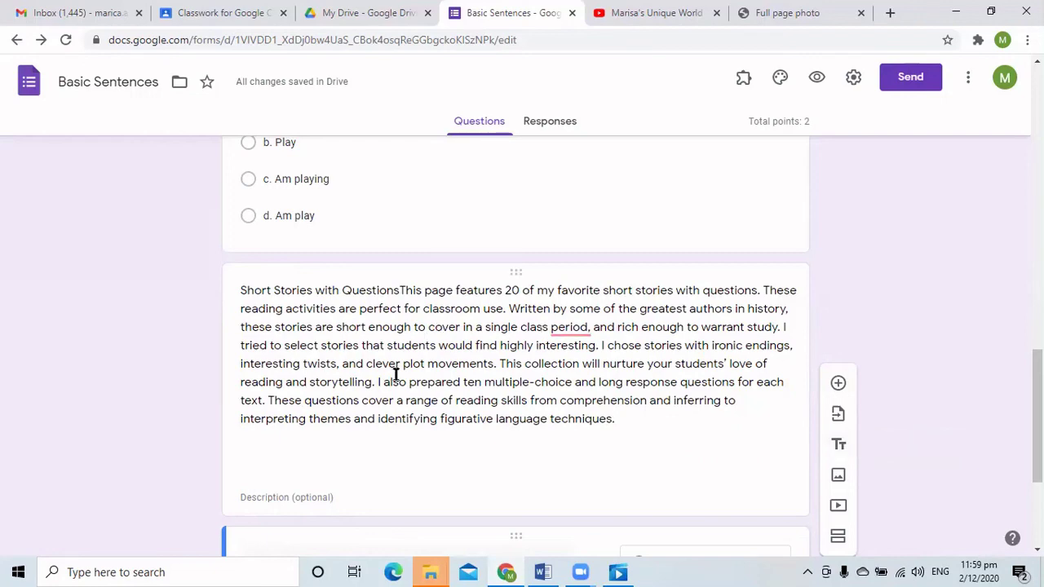
scroll(395, 369, "down", 3)
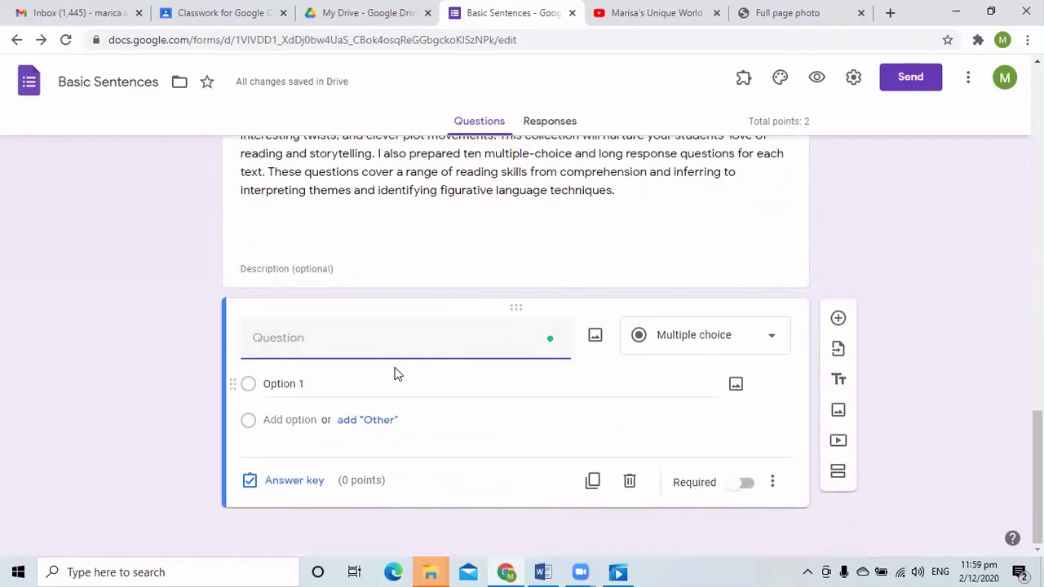
scroll(396, 368, "up", 5)
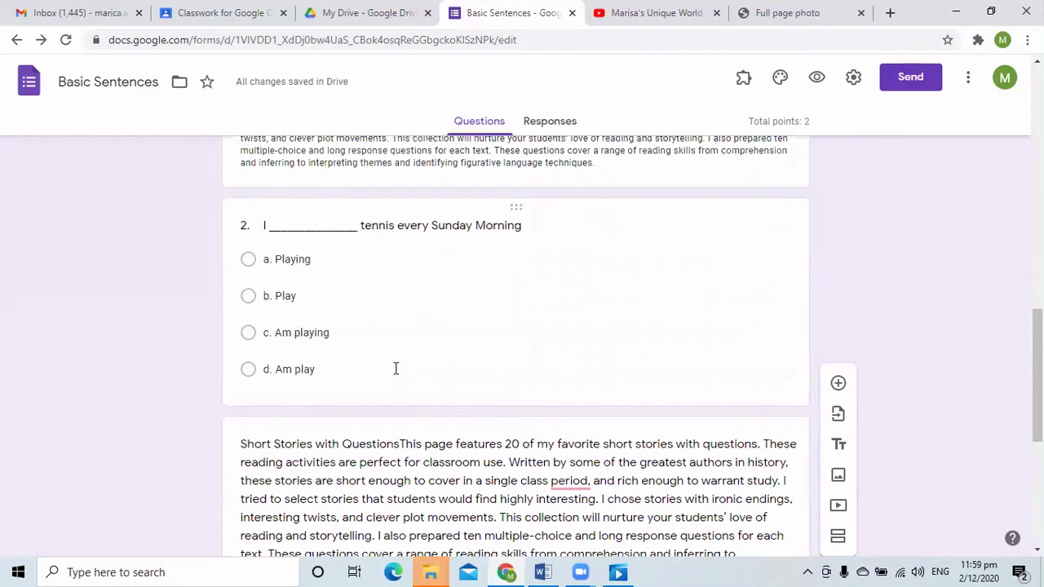